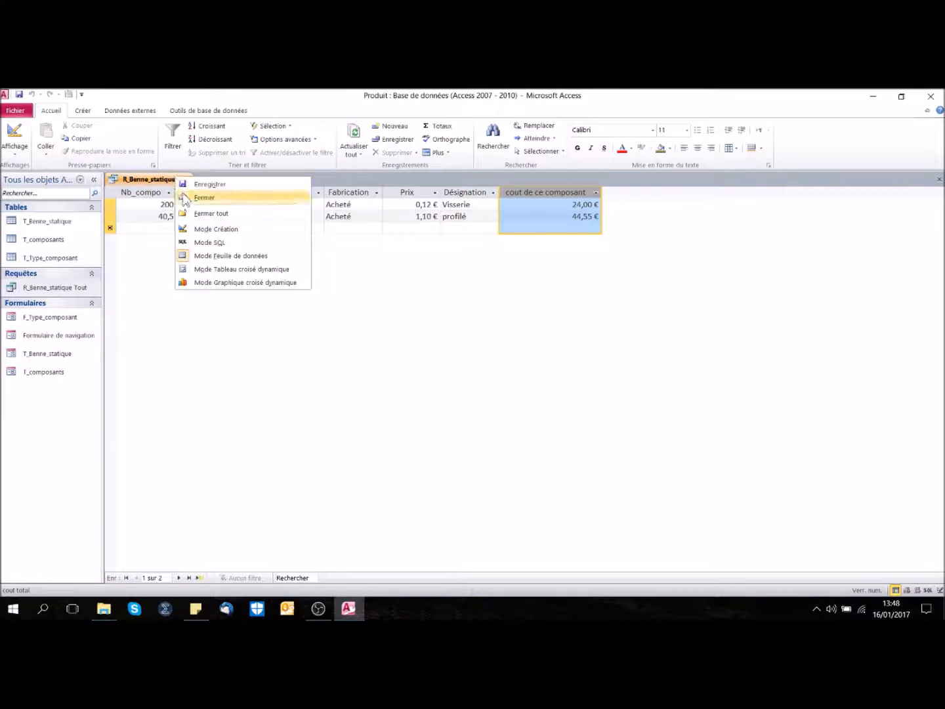
# Set the calculated total field's format to Monétaire in the R_Benne_statique Tout query's design and run the query.
pyautogui.click(197, 229)
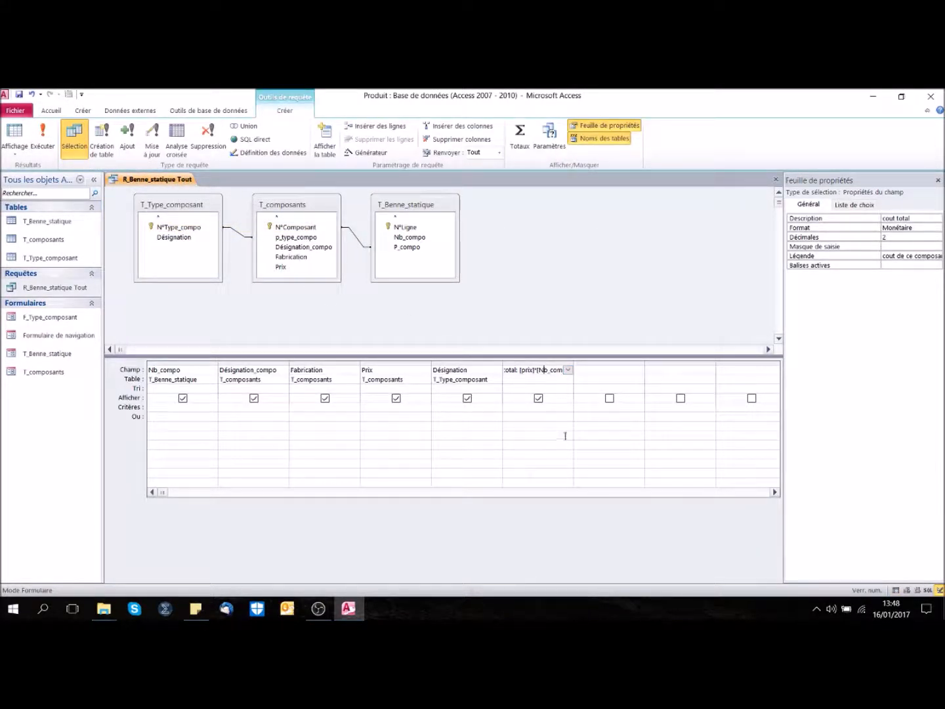
pyautogui.click(937, 227)
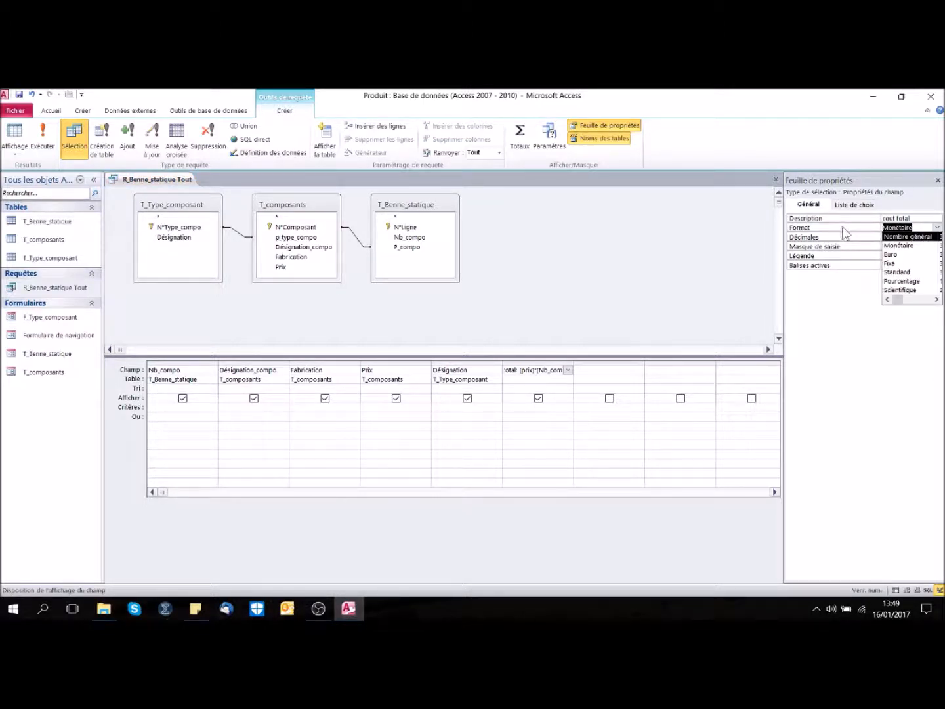
pyautogui.click(899, 246)
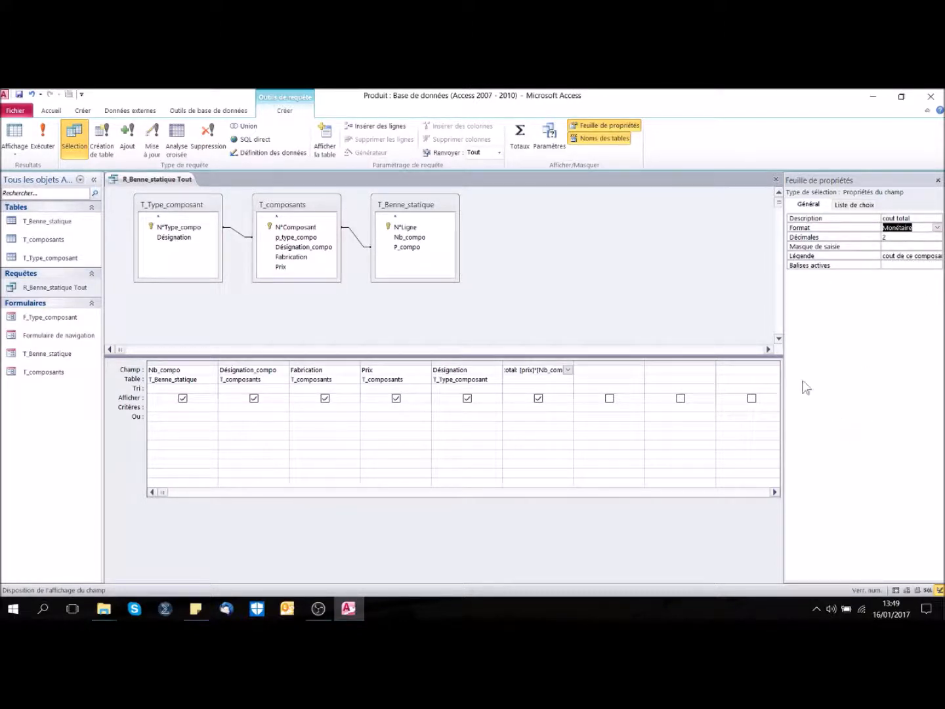
pyautogui.click(43, 134)
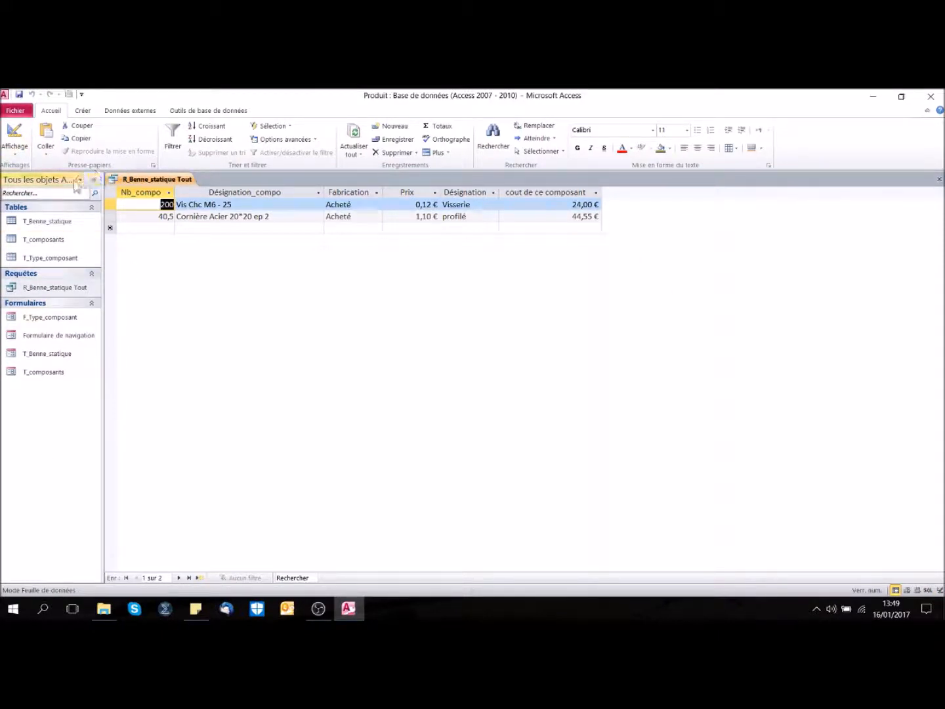
# Close the R_Benne_statique Tout query and save its design changes.
pyautogui.rightClick(188, 182)
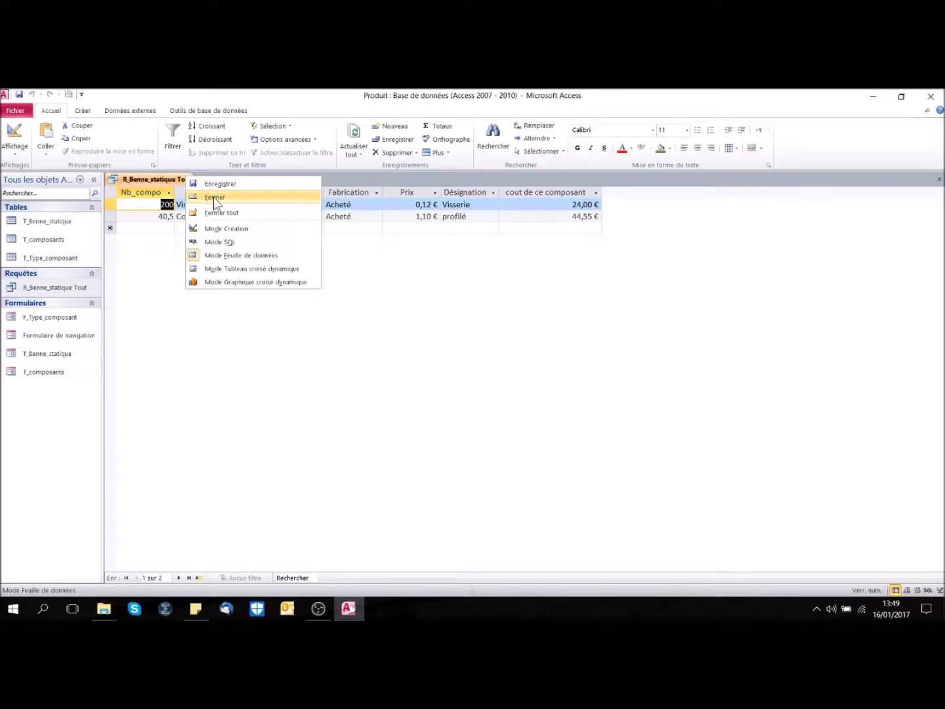
pyautogui.click(213, 197)
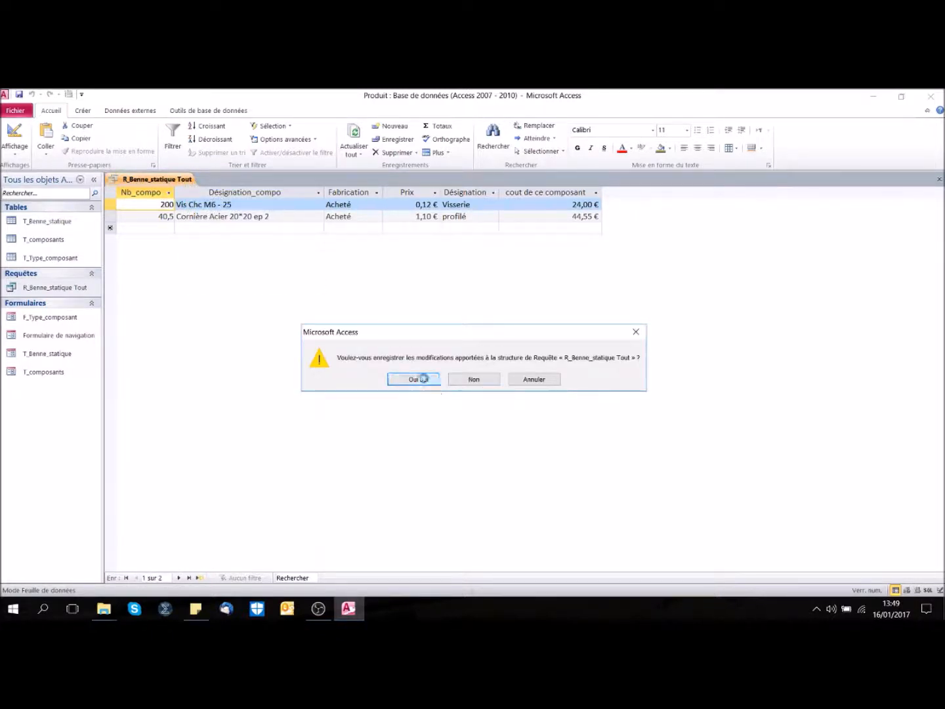
pyautogui.click(420, 379)
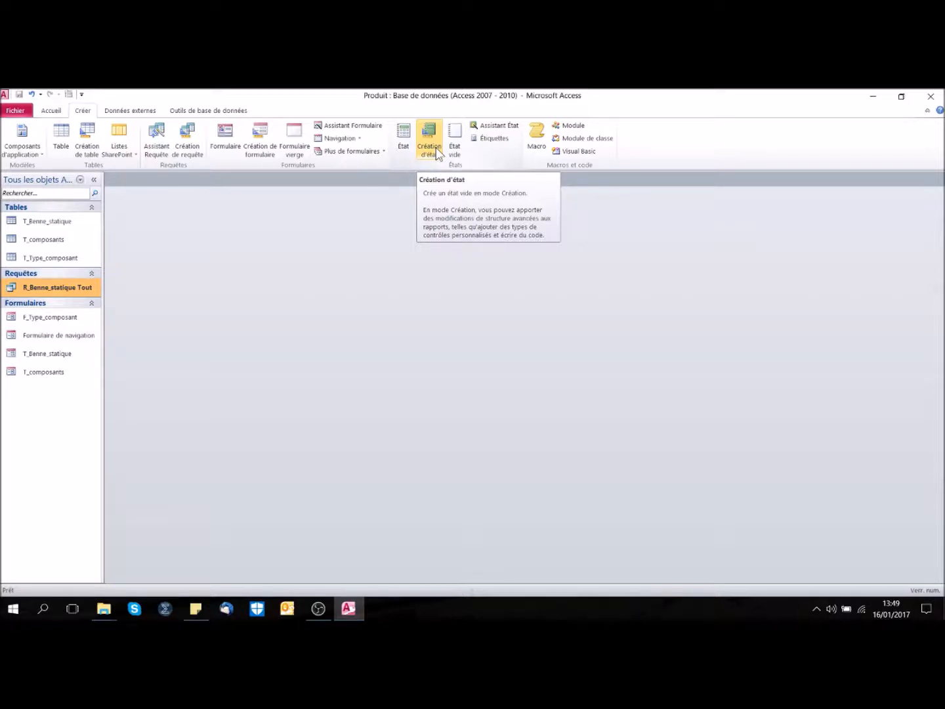
# Start the report wizard on the R_Benne_statique Tout query and include Nb_compo, Désignation_compo, Fabrication, Prix, Désignation and total.
pyautogui.click(496, 125)
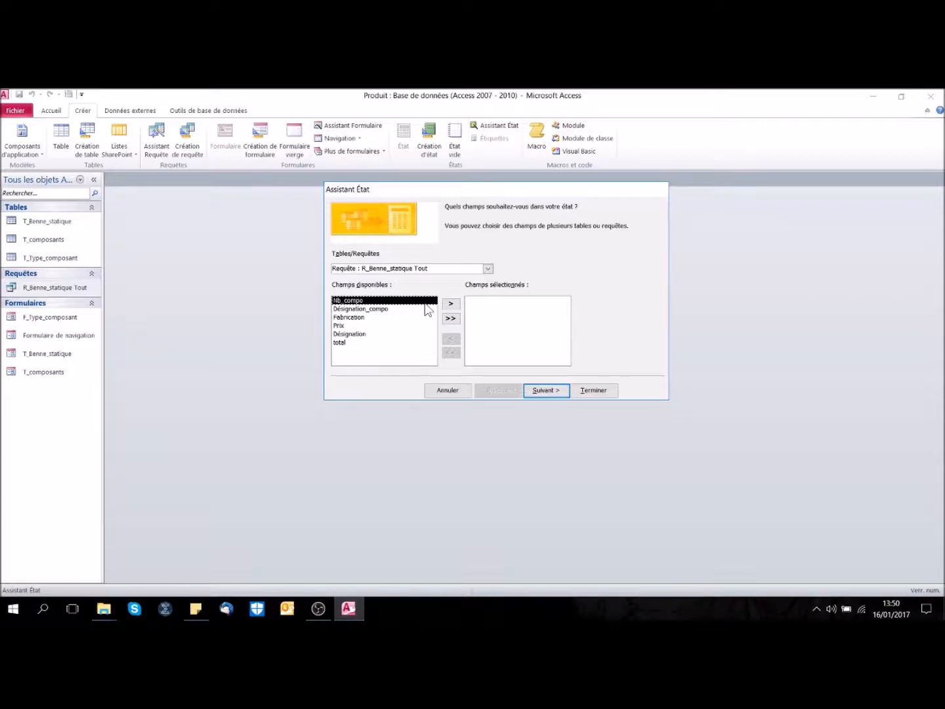
pyautogui.click(451, 304)
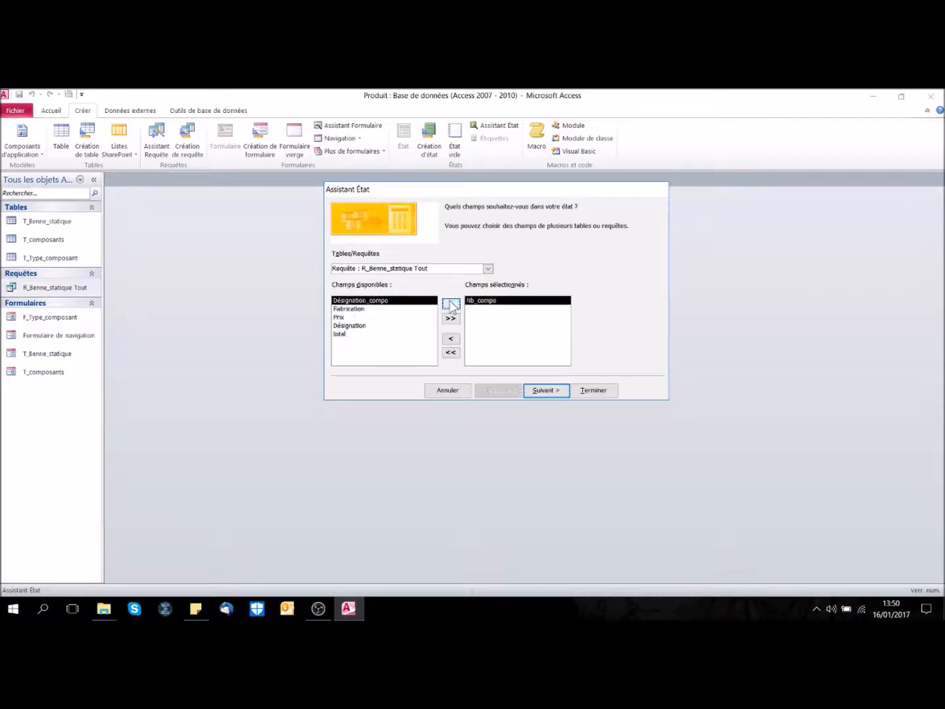
pyautogui.click(452, 304)
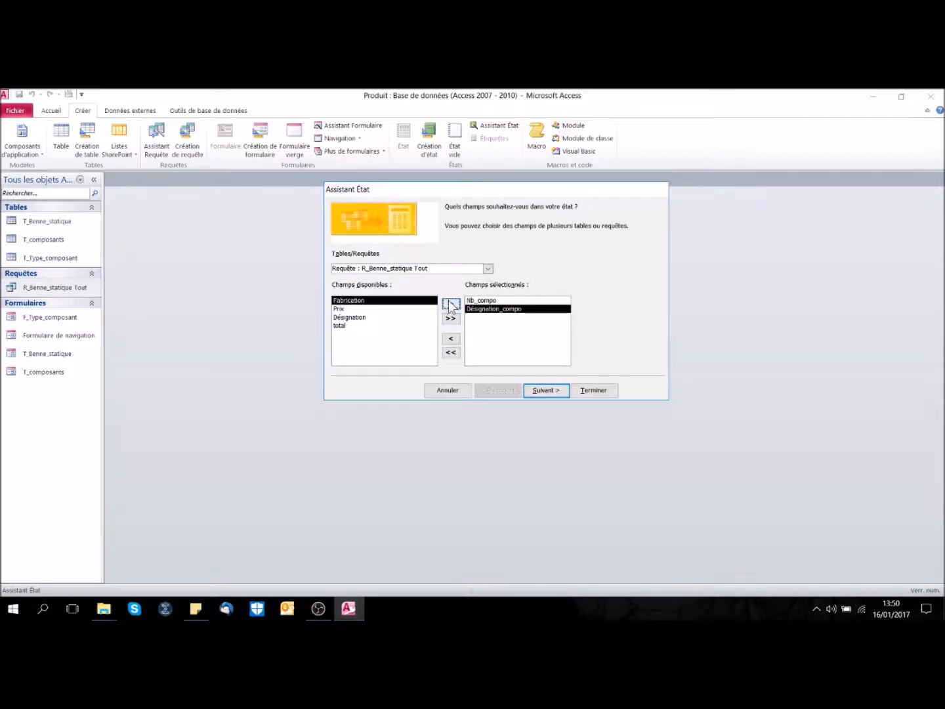
pyautogui.click(451, 304)
pyautogui.click(451, 304)
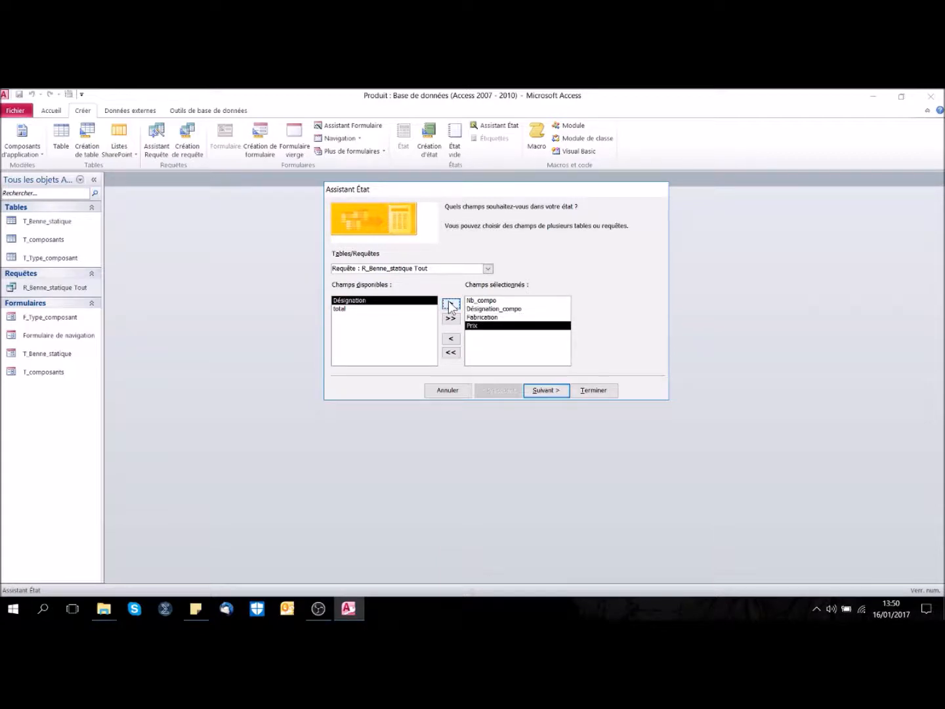
pyautogui.click(451, 304)
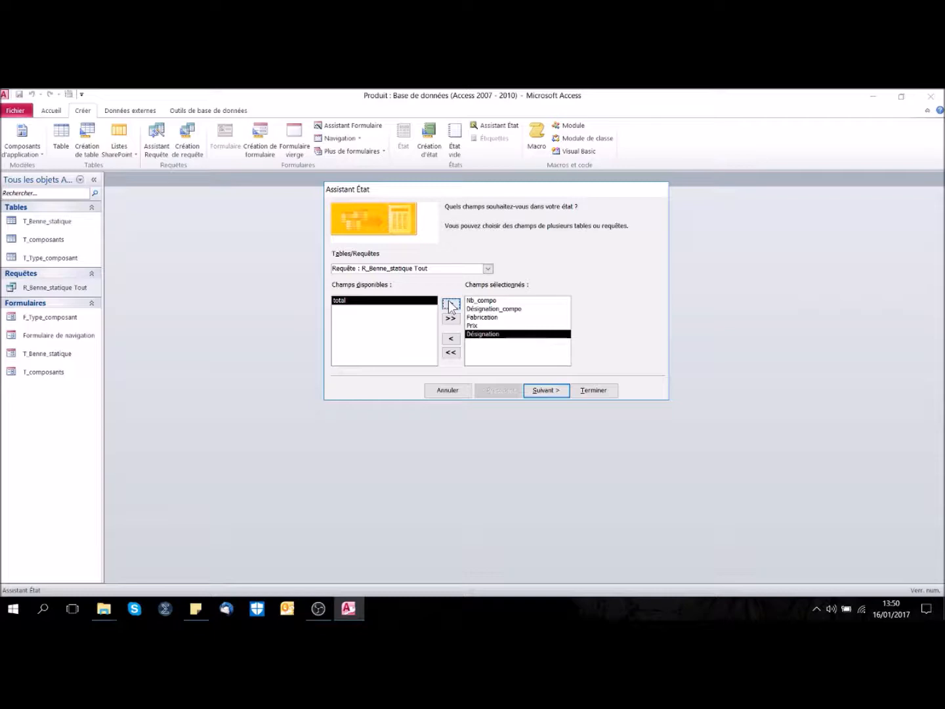
pyautogui.click(451, 304)
pyautogui.click(543, 391)
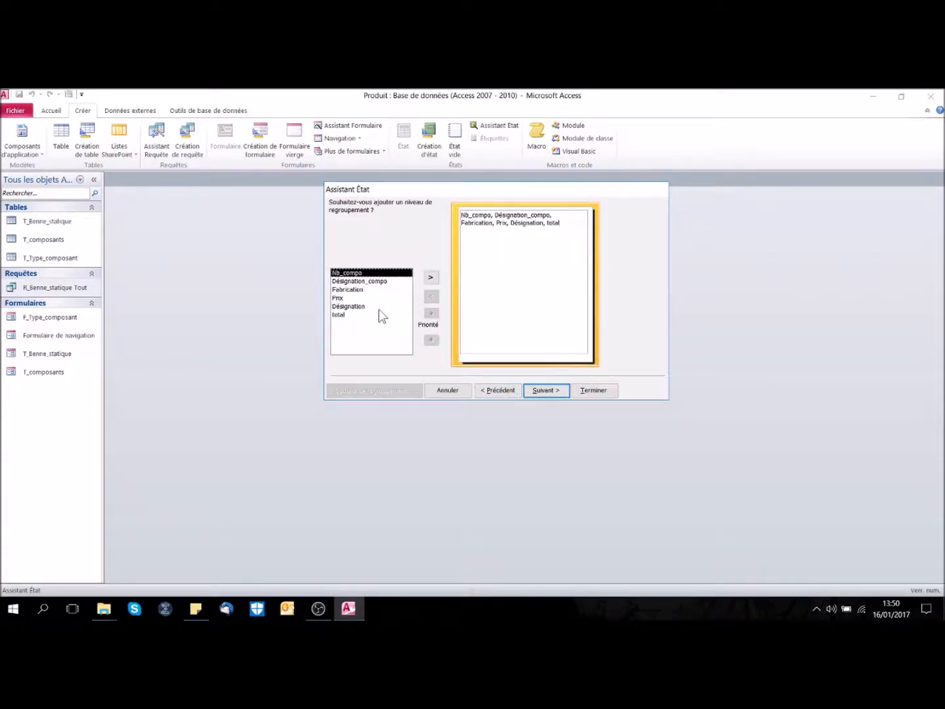
# Finish the report without grouping, sorted ascending by Désignation_compo, with a tabular portrait layout and the title R_Benne_statique Tout.
pyautogui.click(544, 392)
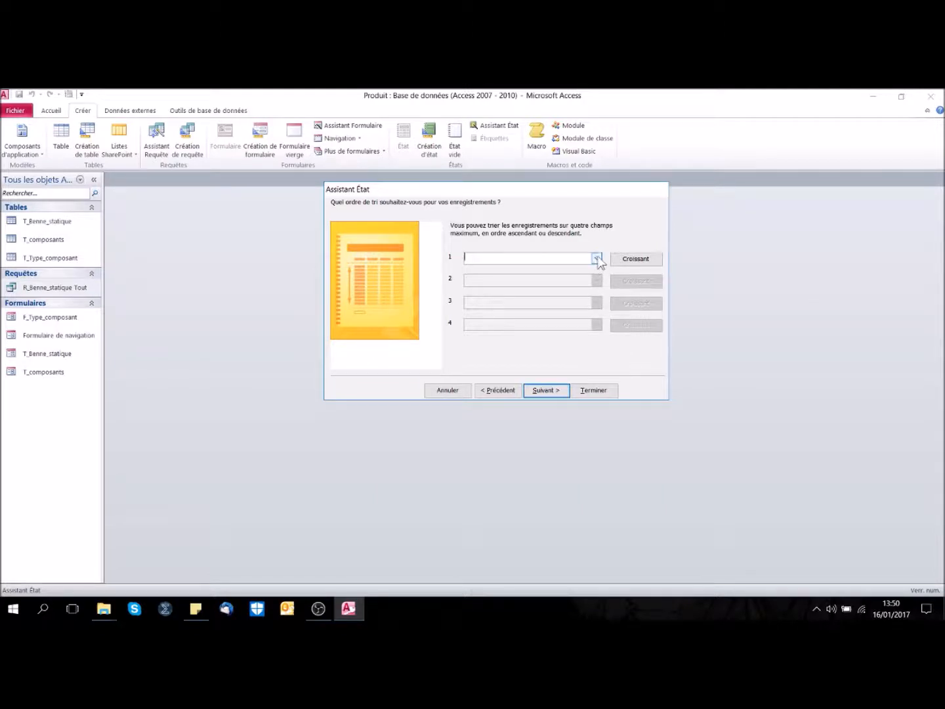
pyautogui.click(597, 259)
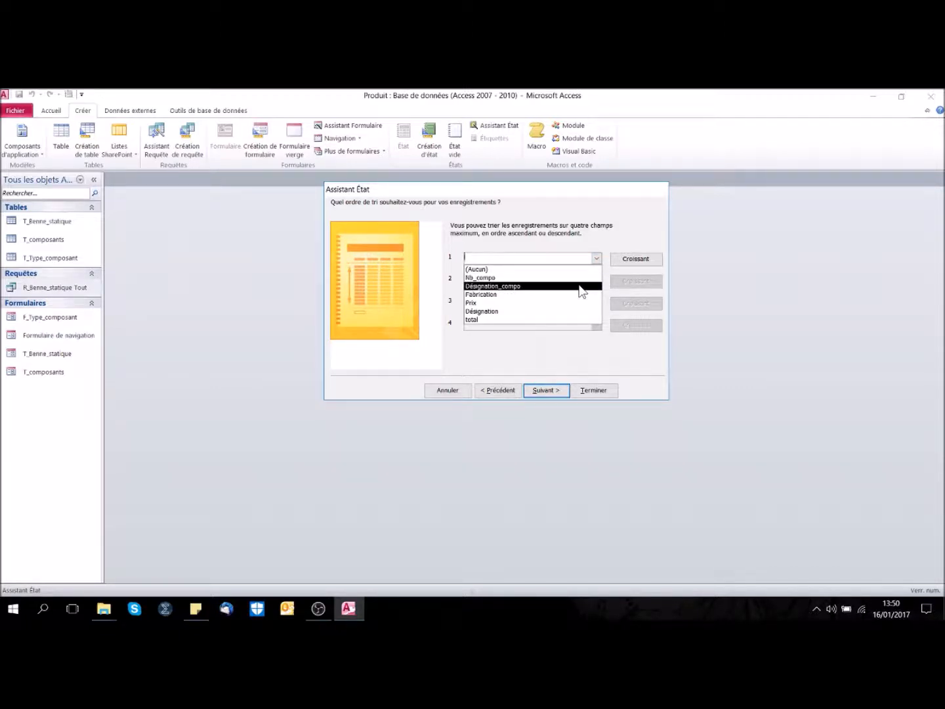
pyautogui.click(584, 287)
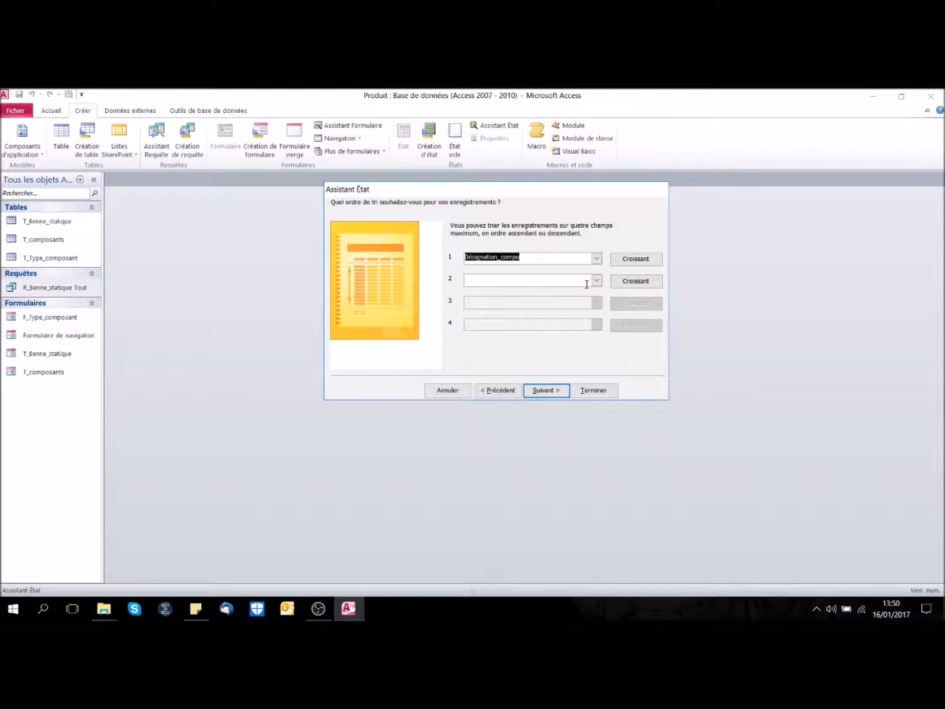
pyautogui.click(561, 394)
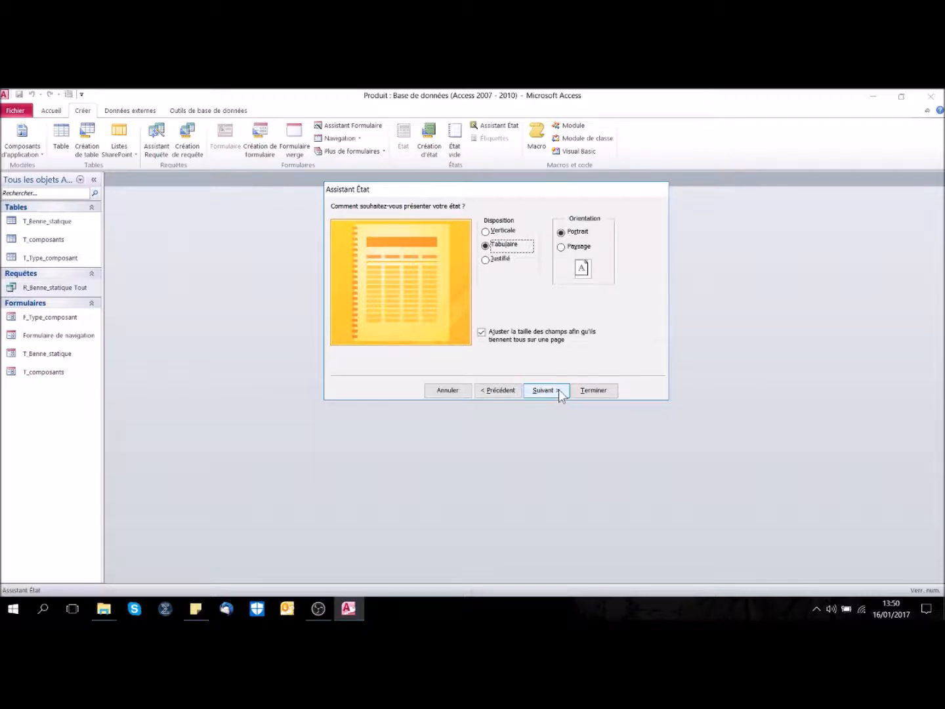
pyautogui.click(560, 394)
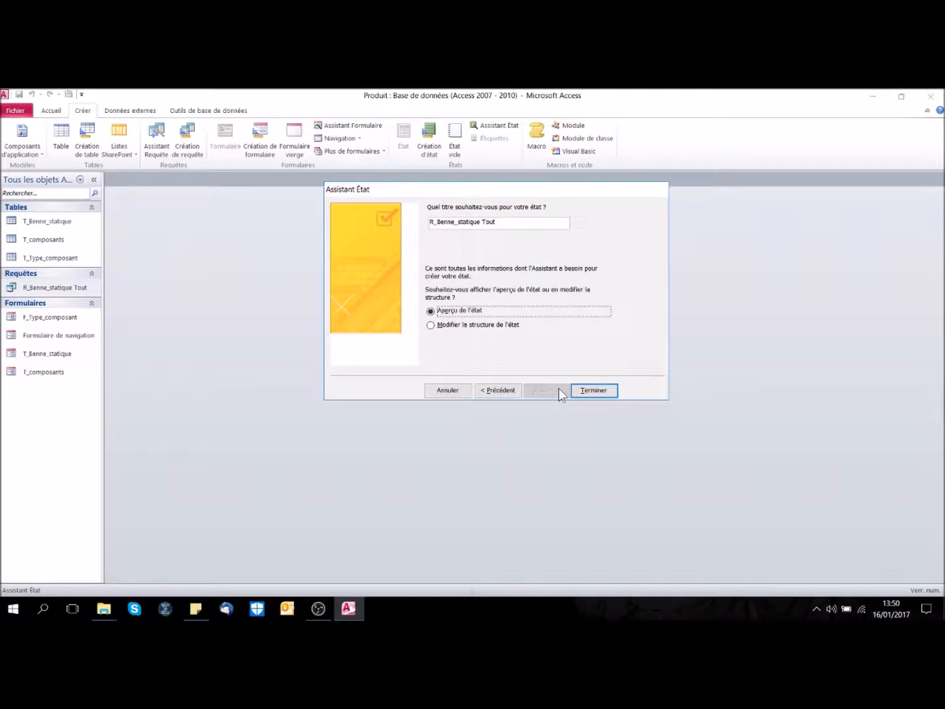
pyautogui.click(593, 390)
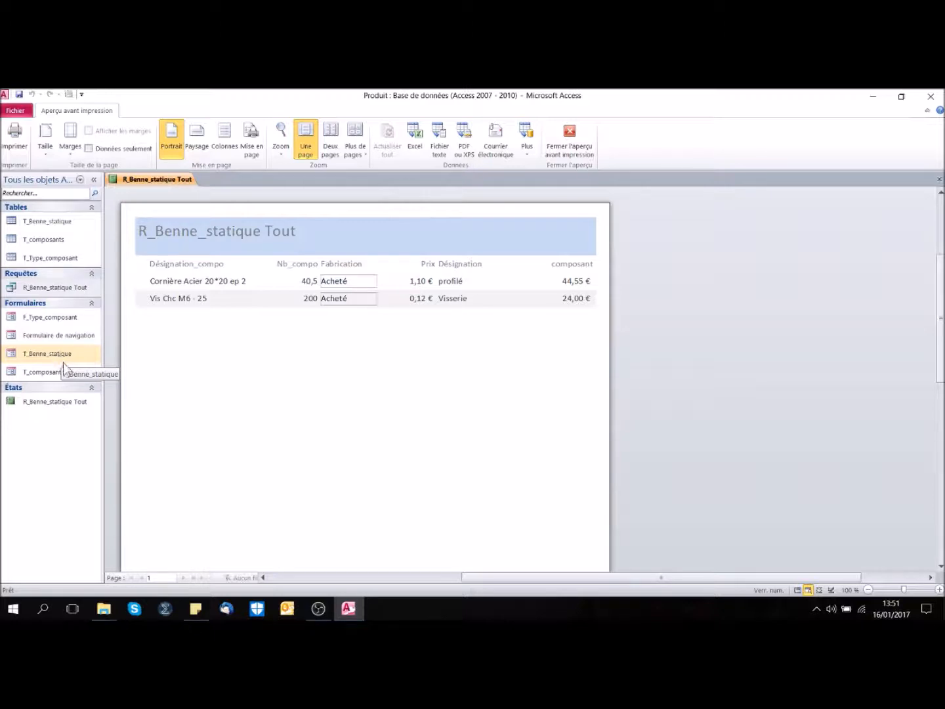
# Open Formulaire de navigation and add Quinquaillerie as a new record under Type de composants.
pyautogui.click(92, 336)
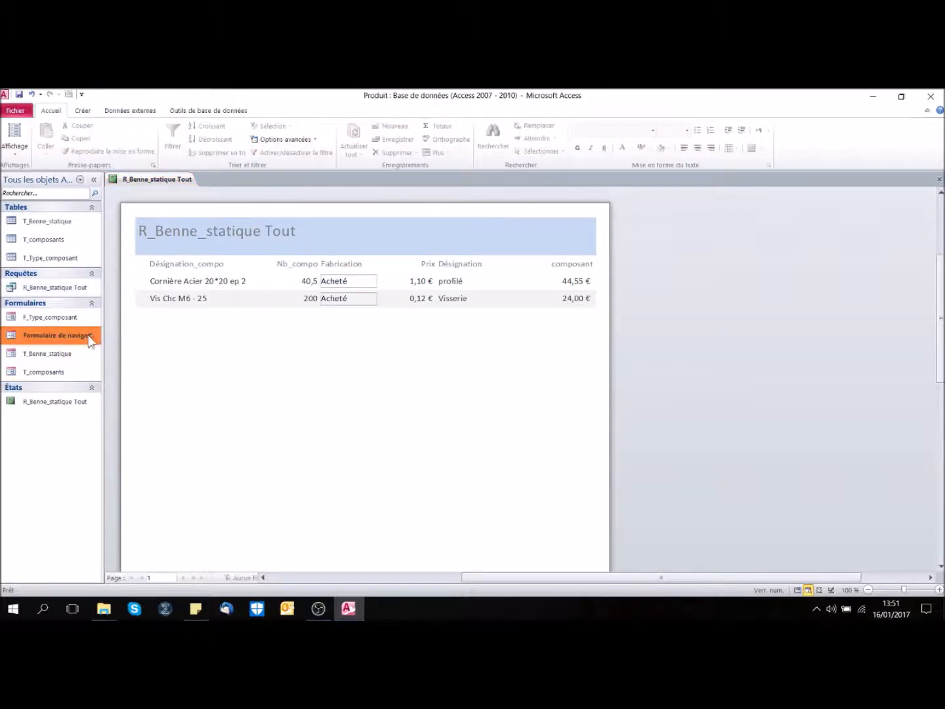
pyautogui.doubleClick(90, 337)
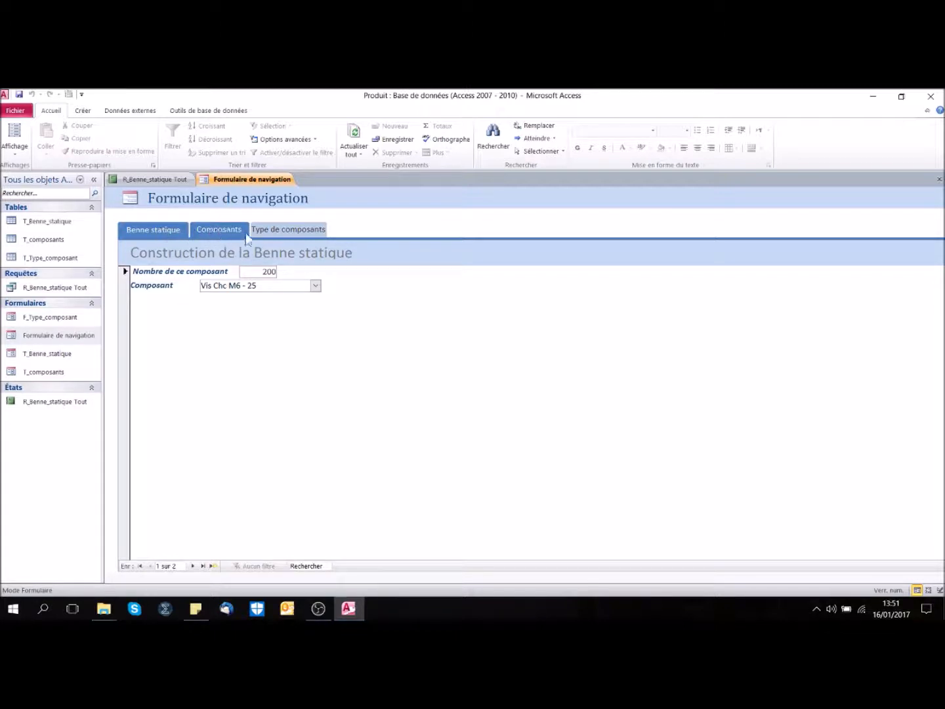
pyautogui.click(269, 232)
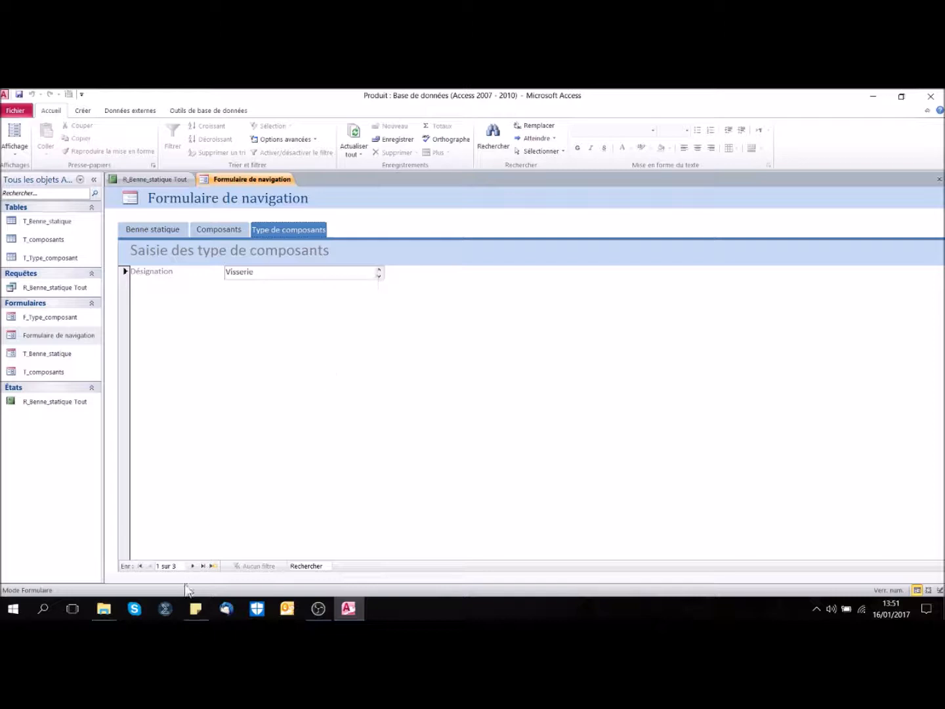
pyautogui.click(193, 566)
pyautogui.click(193, 566)
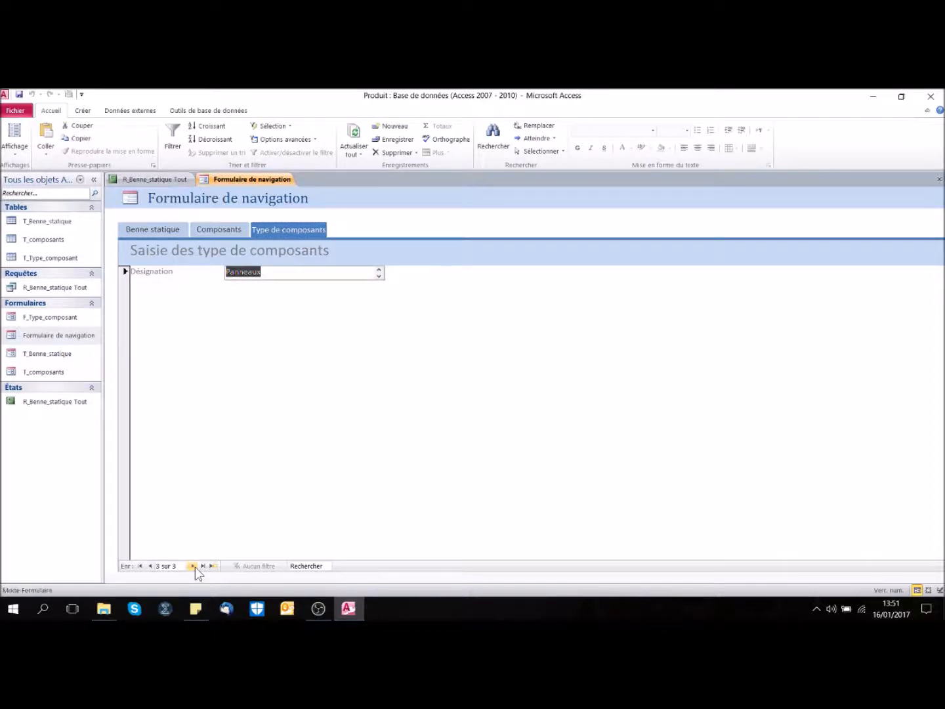
pyautogui.click(193, 566)
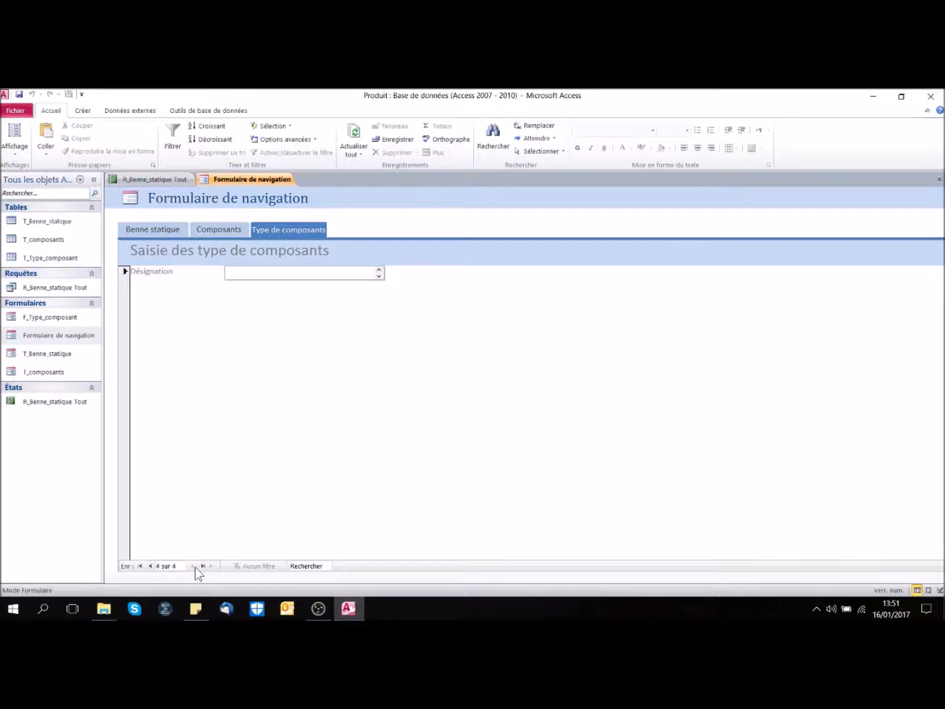
pyautogui.write('Quin')
pyautogui.write('p')
pyautogui.write('uaill')
pyautogui.write('erie')
# Start a new record under Composants with type Panneaux and designation Plancher.
pyautogui.click(230, 232)
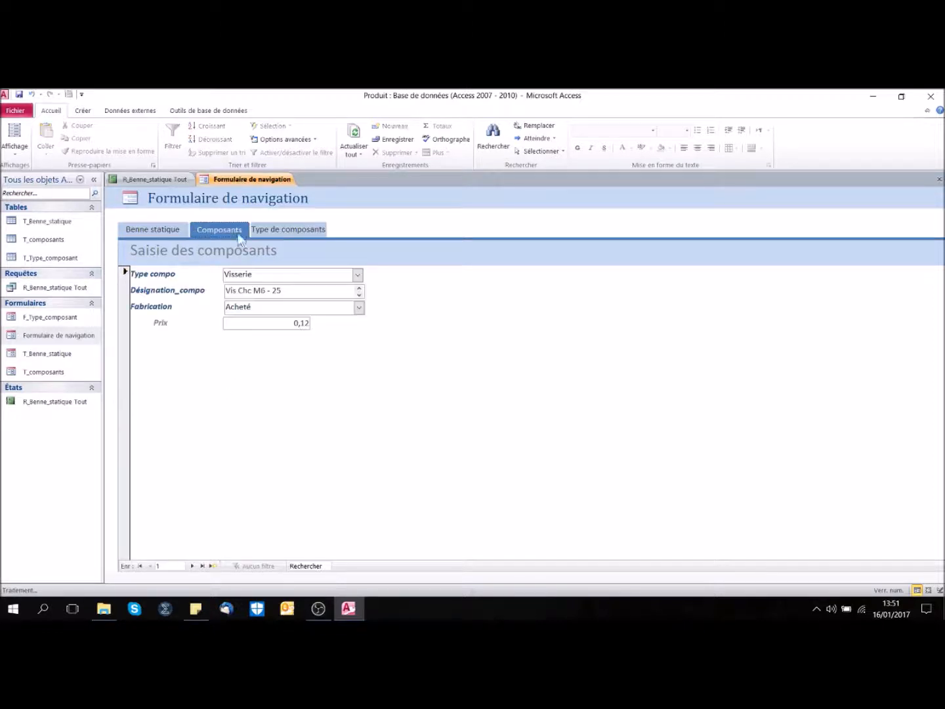
pyautogui.click(194, 566)
pyautogui.click(193, 565)
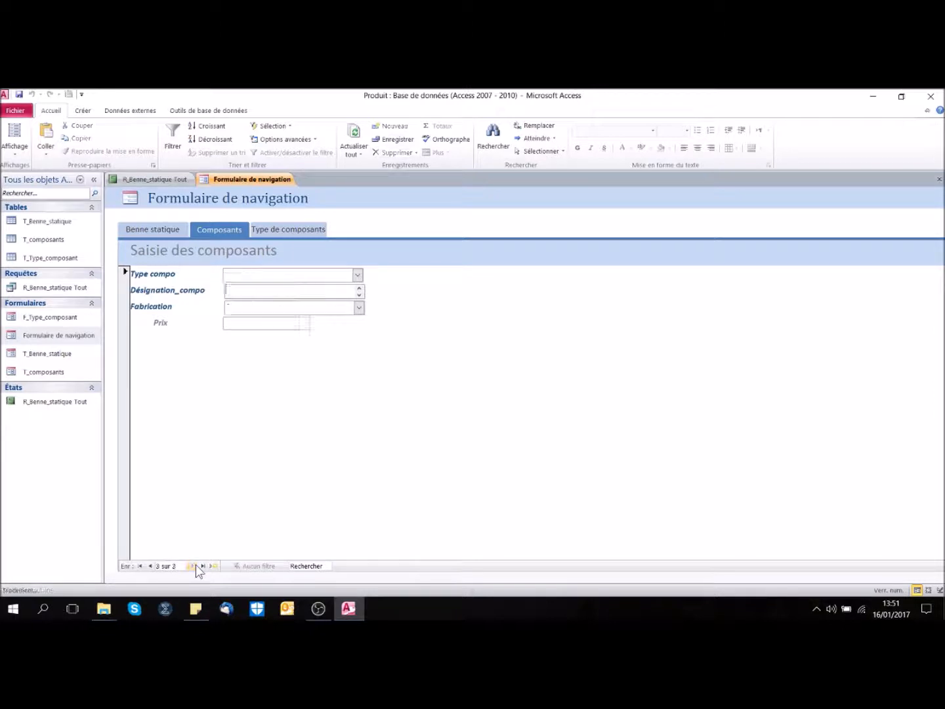
pyautogui.click(357, 274)
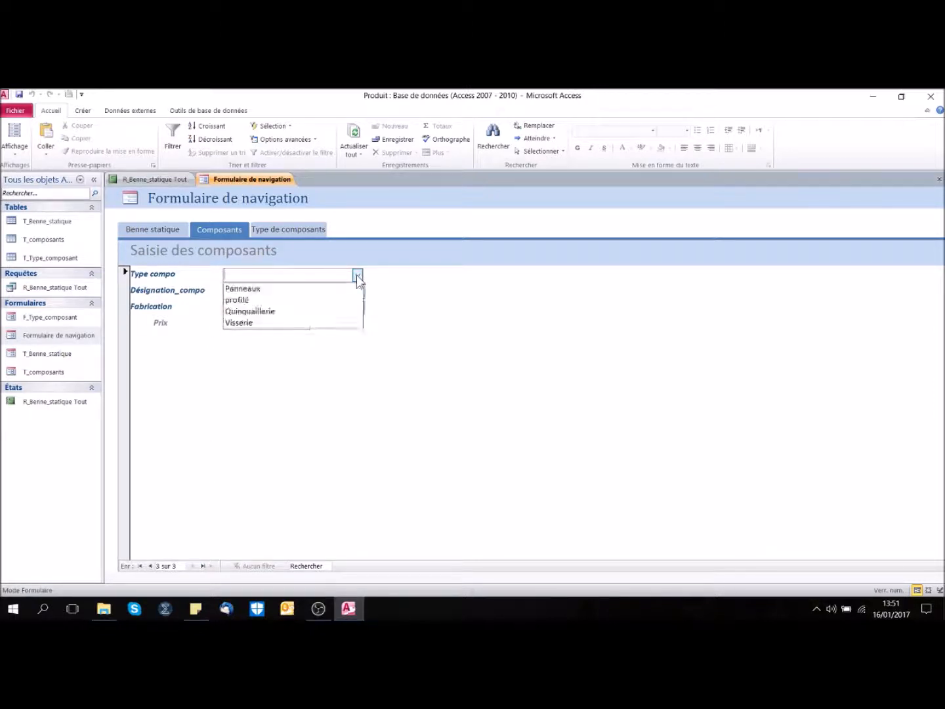
pyautogui.click(332, 290)
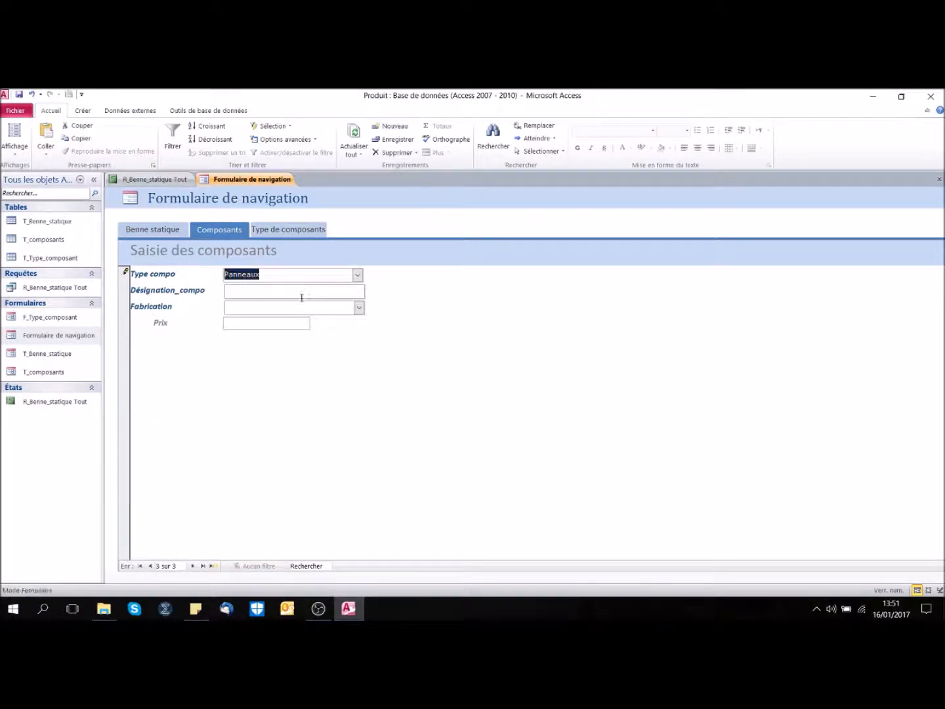
pyautogui.click(303, 295)
pyautogui.write('Placher')
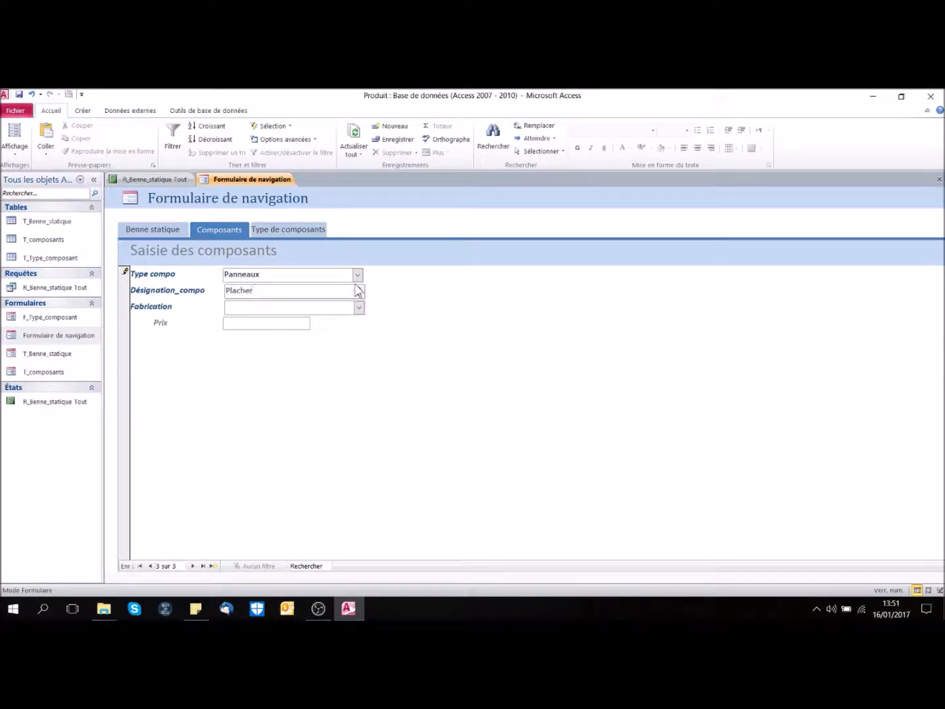
pyautogui.press('BackSpace')
pyautogui.press('BackSpace')
pyautogui.press('BackSpace')
pyautogui.write('cher')
# Set the Plancher component's fabrication to Fabriqué sur site and its price to 32.
pyautogui.click(358, 307)
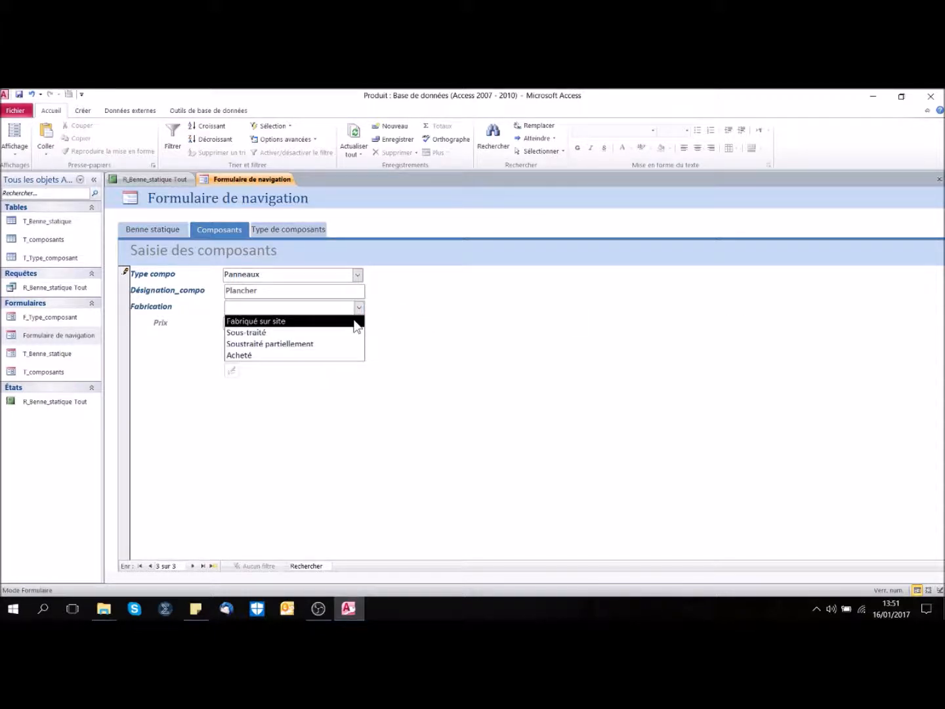
pyautogui.click(354, 321)
pyautogui.click(302, 323)
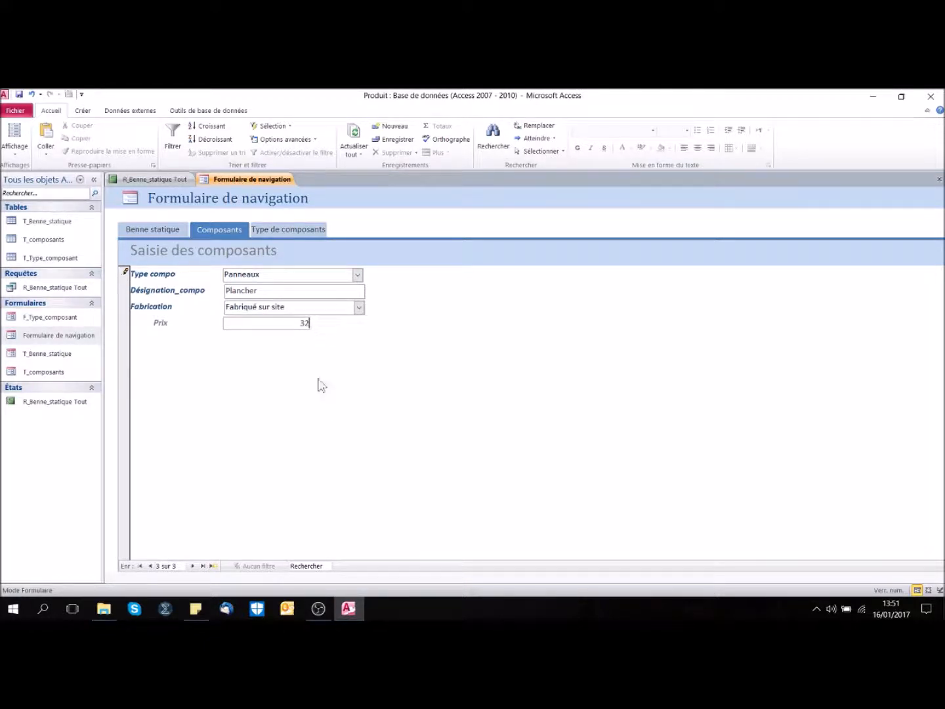
# Start another component record with type Quinquaillerie and designation Poignée Inox Ref 01235A.
pyautogui.click(192, 566)
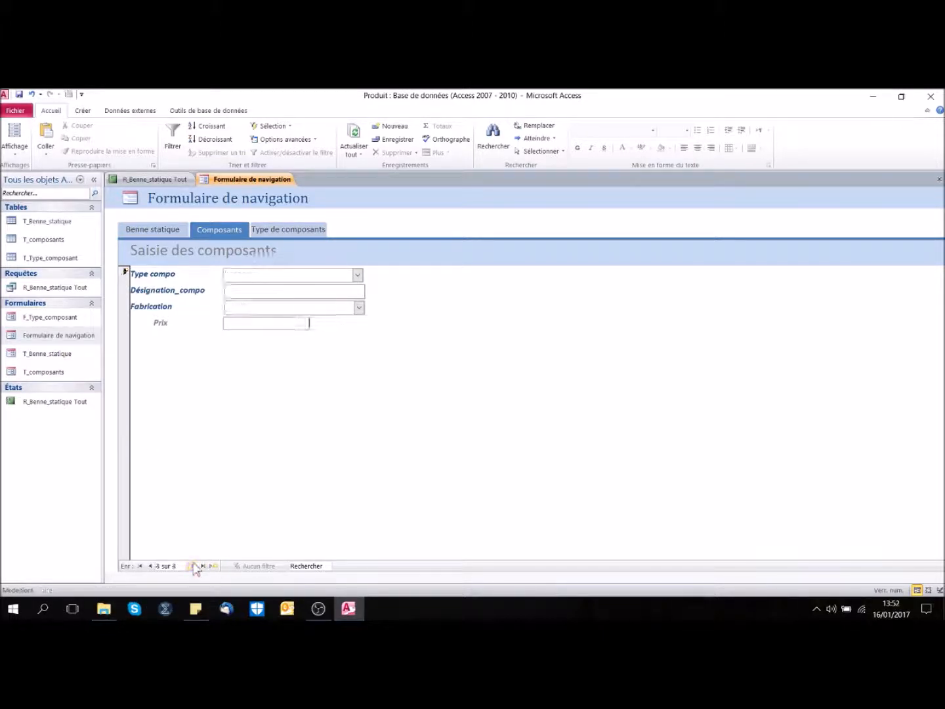
pyautogui.click(357, 275)
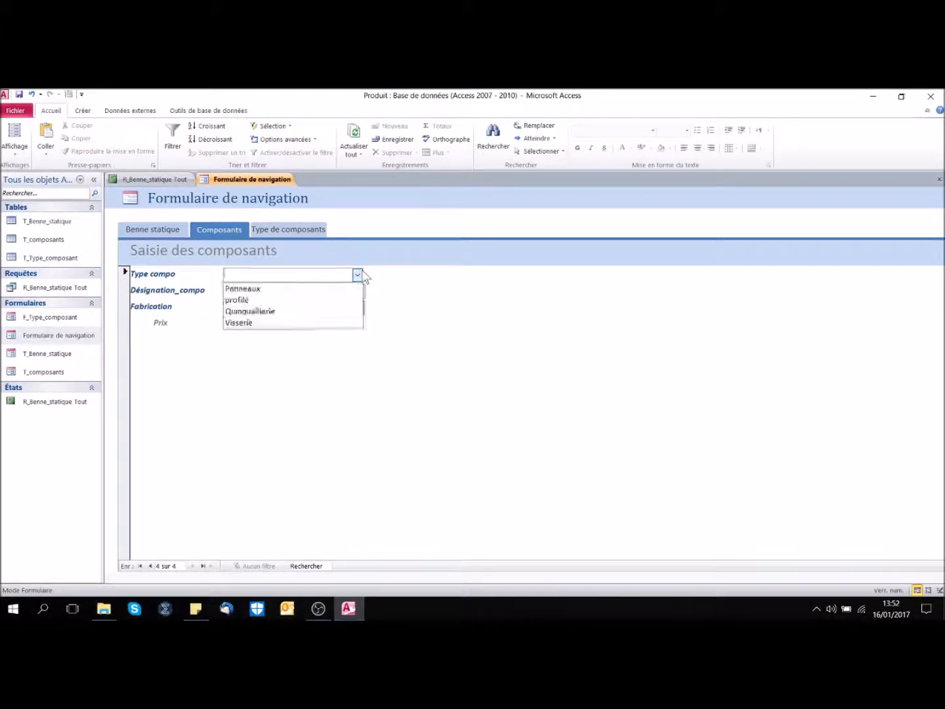
pyautogui.click(344, 312)
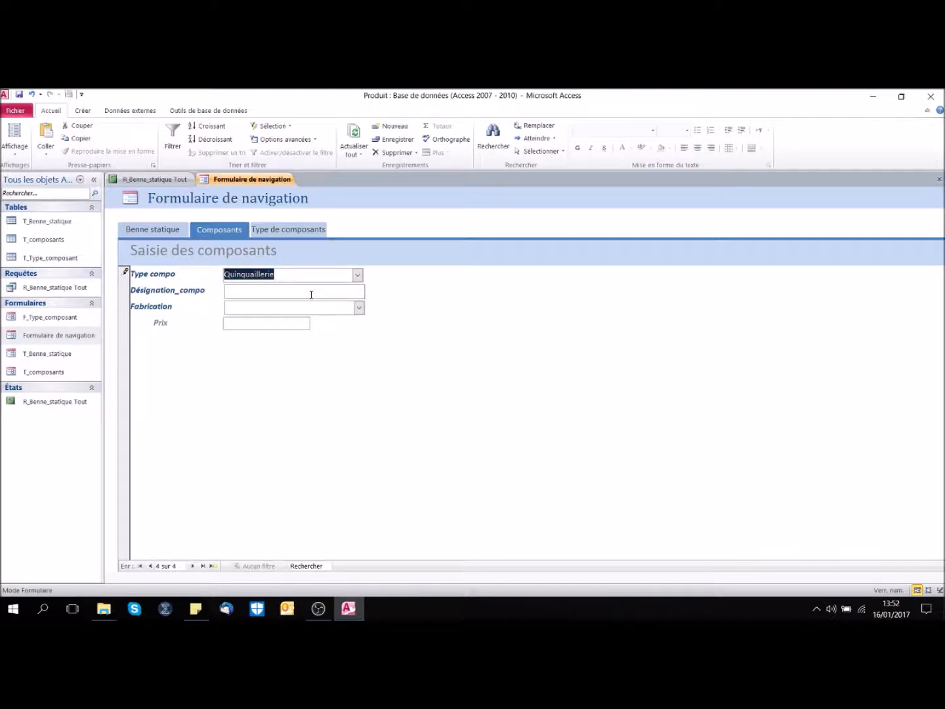
pyautogui.click(311, 291)
pyautogui.write('Poignée Inox Ref 01235A')
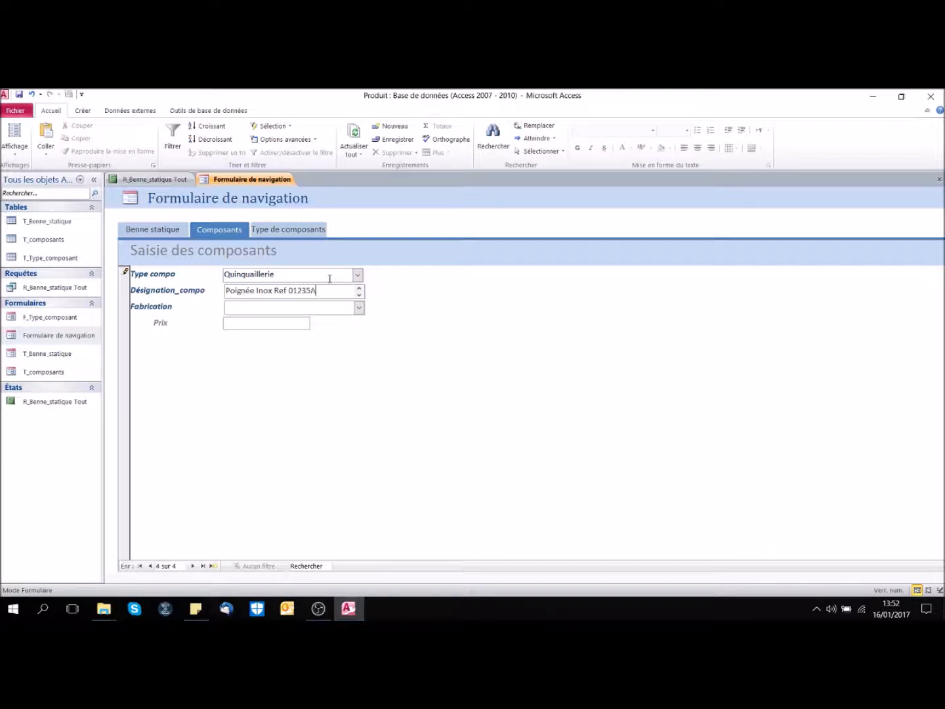
# Set the Poignée Inox Ref 01235A component's fabrication to Acheté and fill in its price.
pyautogui.click(358, 308)
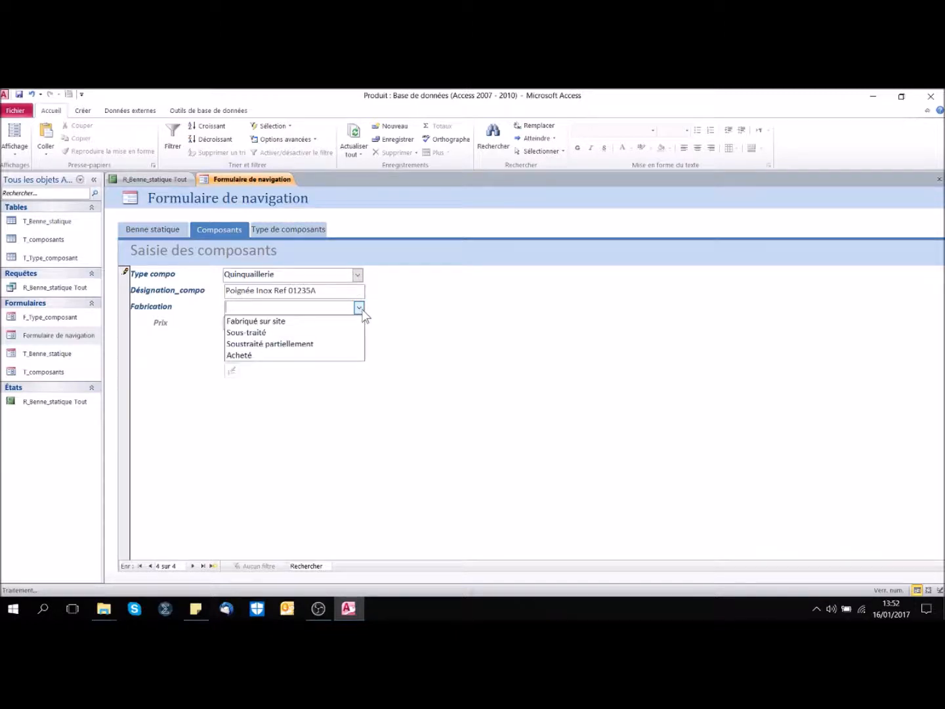
pyautogui.click(342, 355)
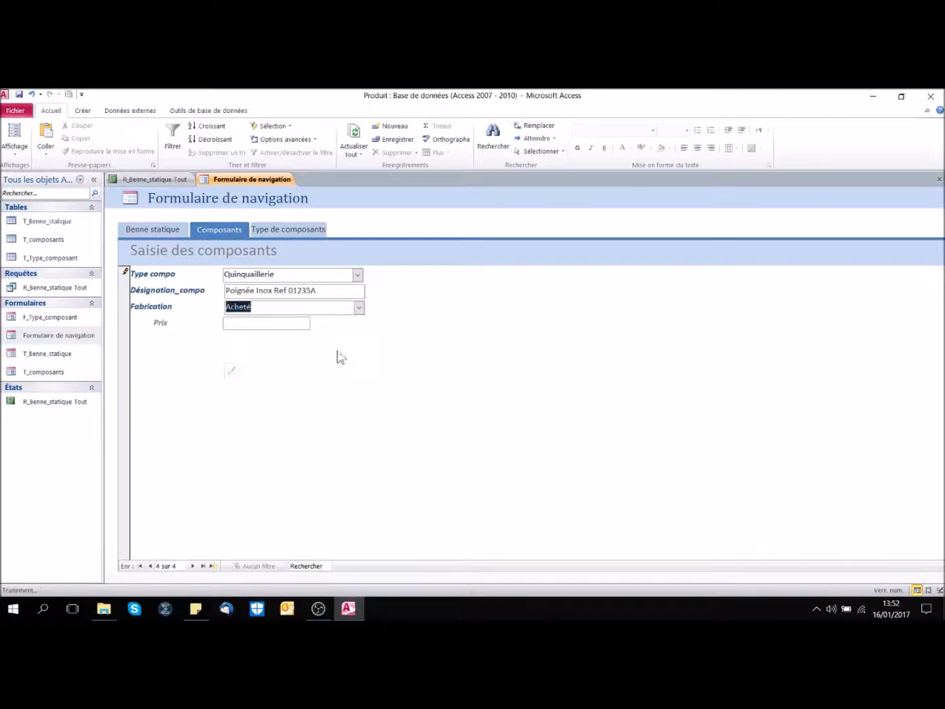
pyautogui.click(284, 326)
# Add a new component record of type Visserie with designation ecrou à sertir M6, fabrication Acheté and price 0,24.
pyautogui.click(193, 566)
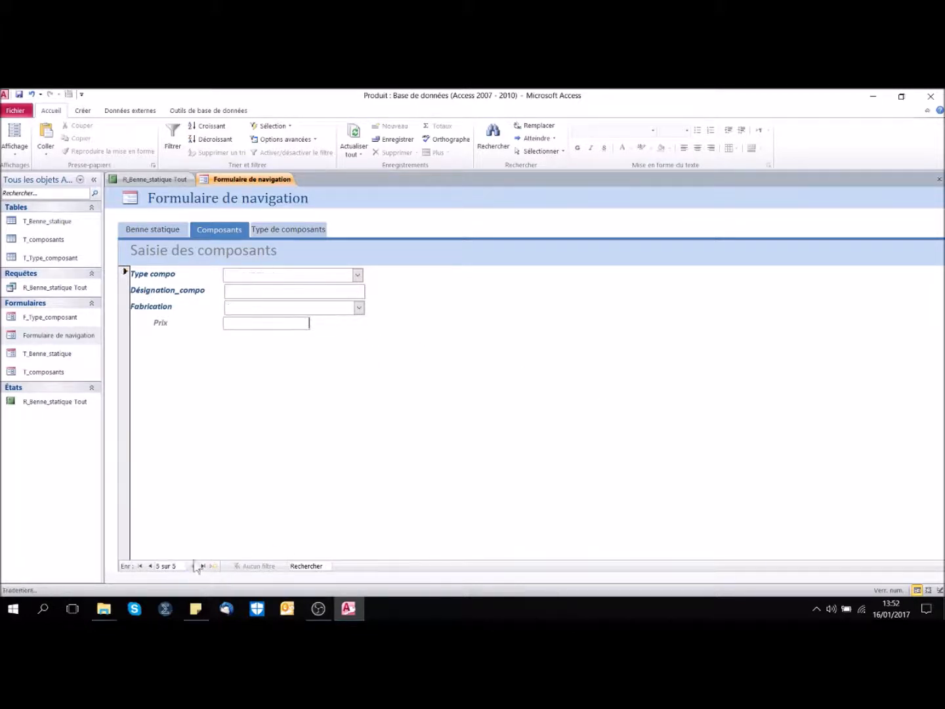
pyautogui.click(358, 276)
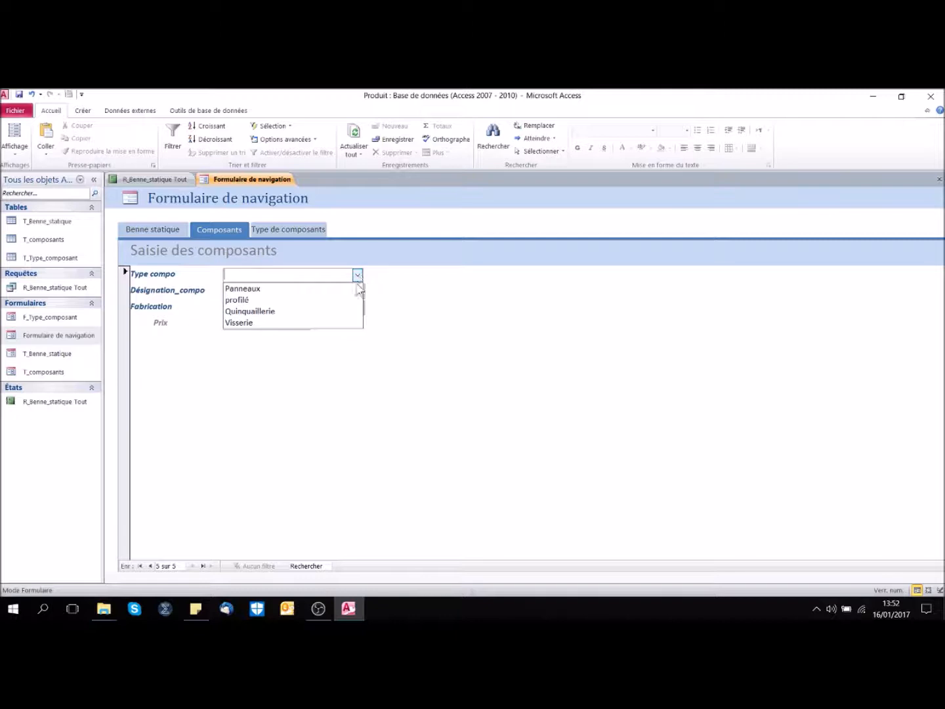
pyautogui.click(342, 322)
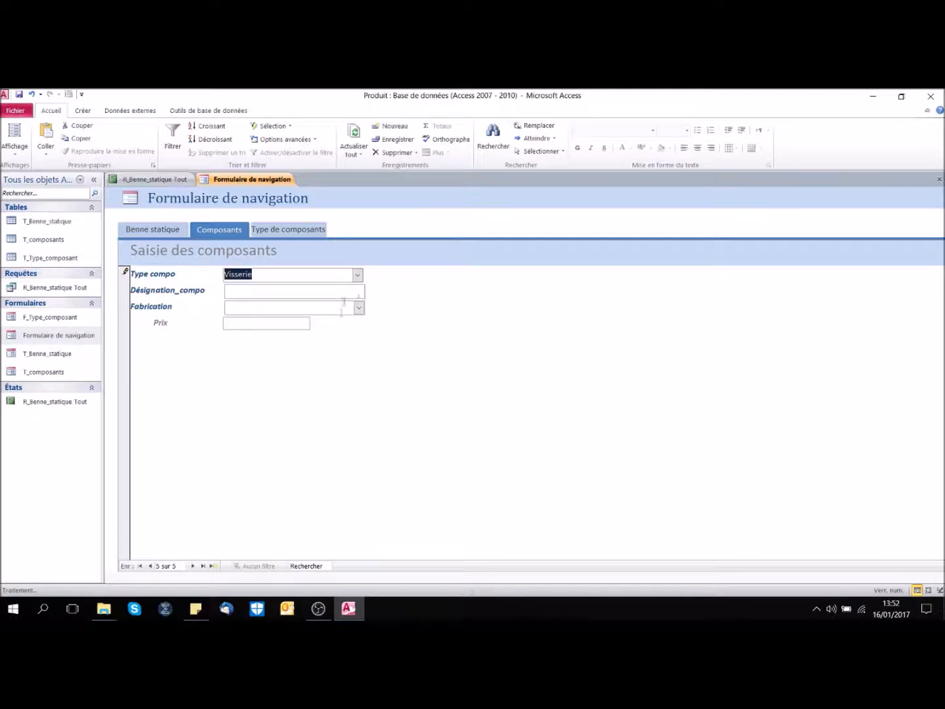
pyautogui.click(359, 291)
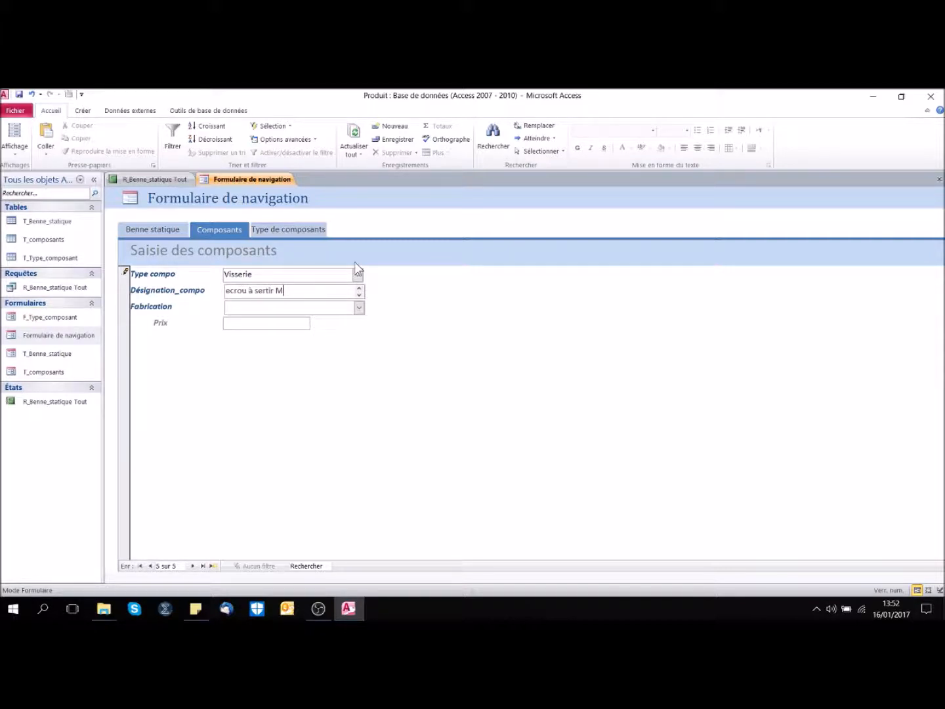
pyautogui.click(359, 308)
pyautogui.click(335, 355)
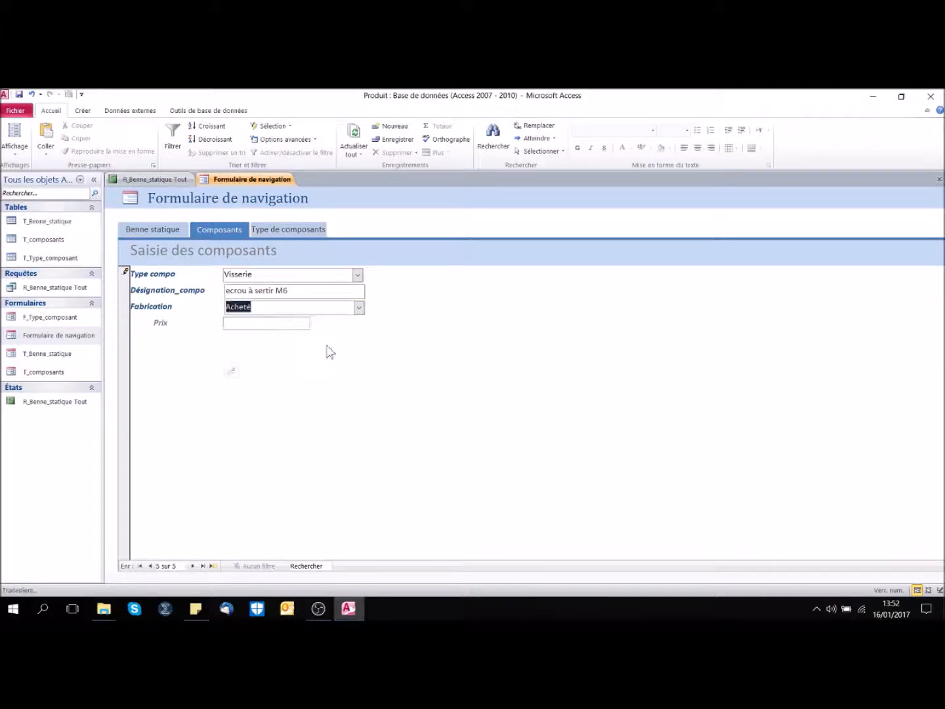
pyautogui.click(306, 324)
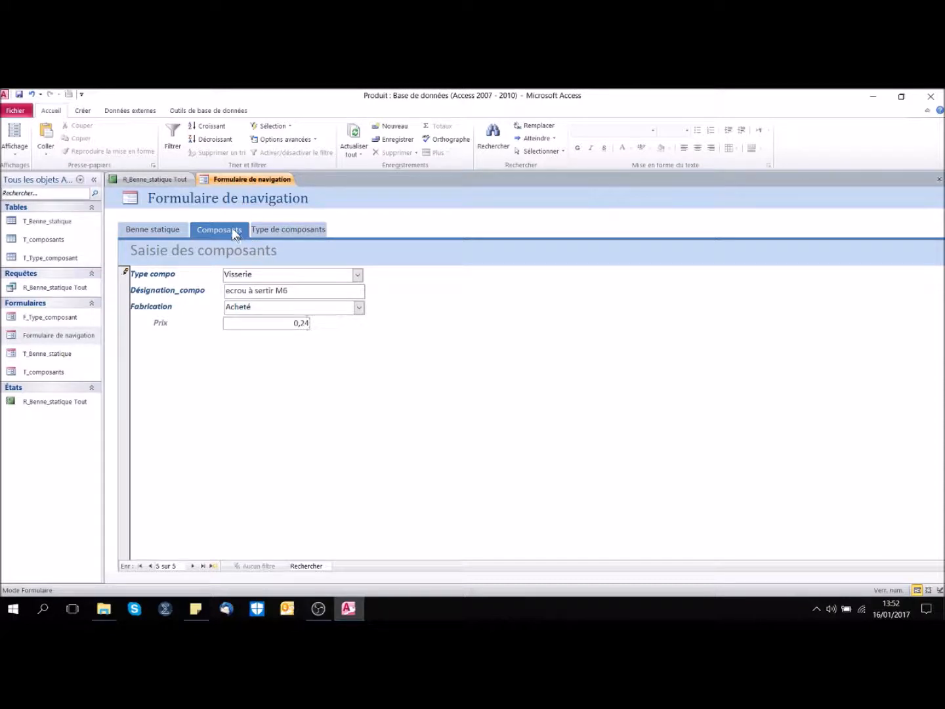
# Add a new record under Benne statique with a quantity of 1 for the component Plancher.
pyautogui.click(176, 231)
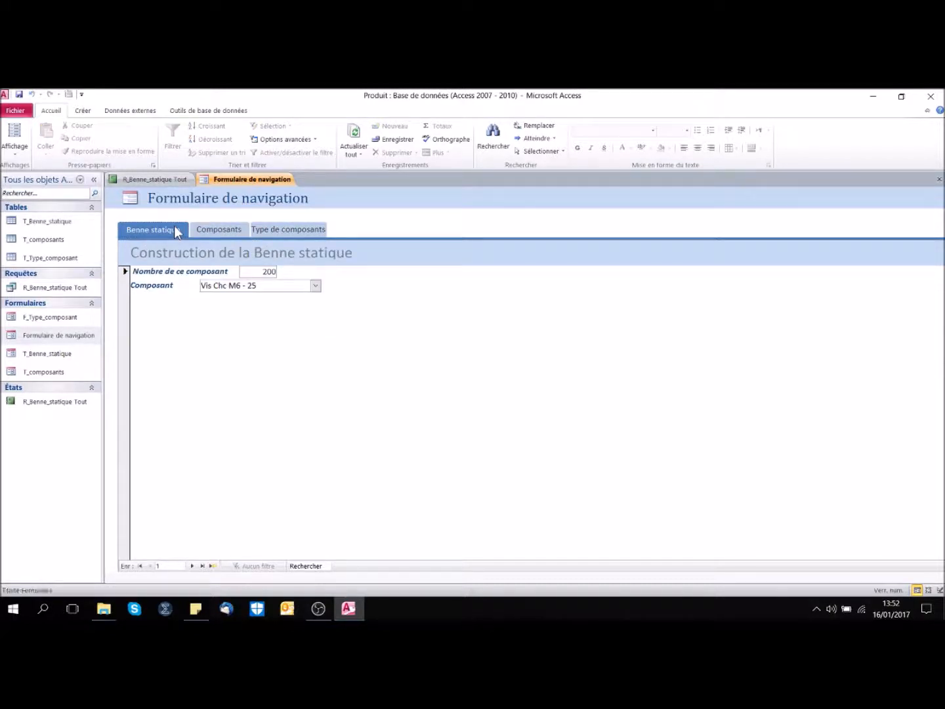
pyautogui.click(193, 566)
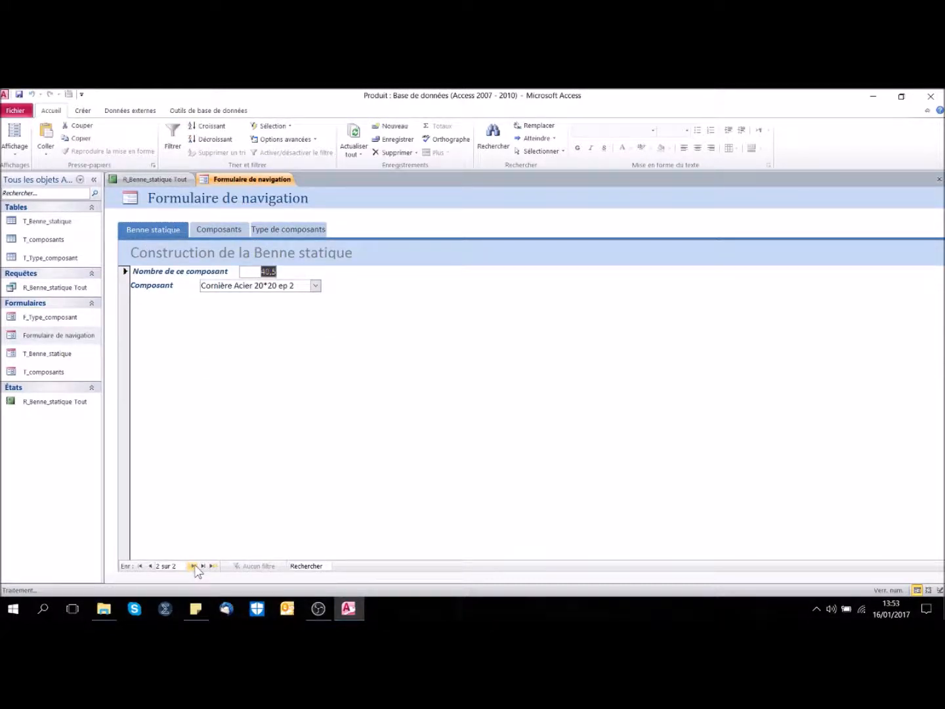
pyautogui.click(194, 566)
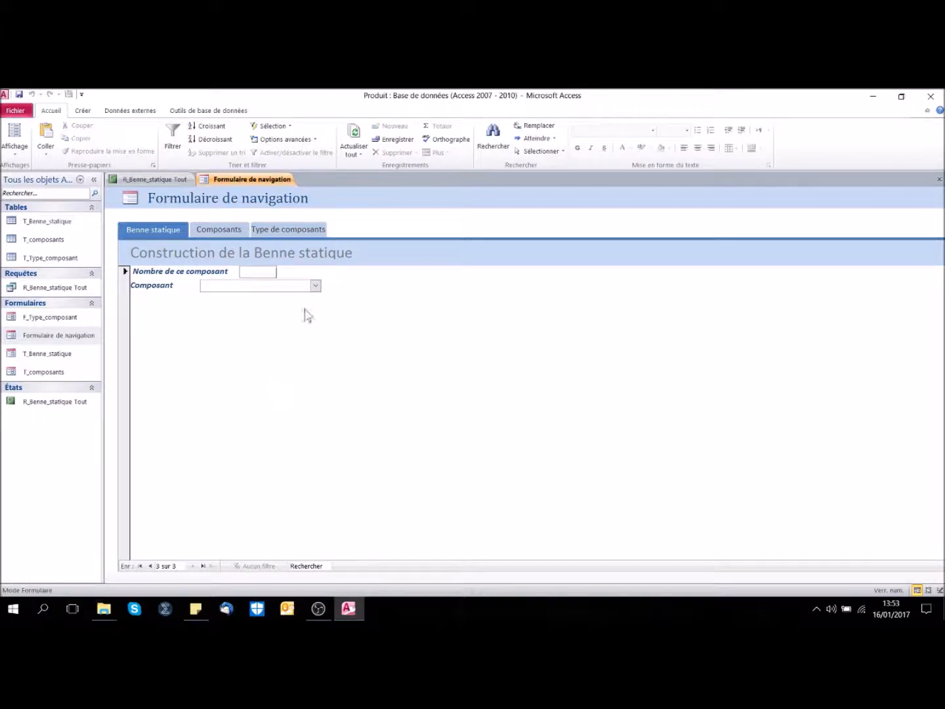
pyautogui.click(268, 274)
pyautogui.write('1')
pyautogui.click(317, 289)
pyautogui.click(283, 323)
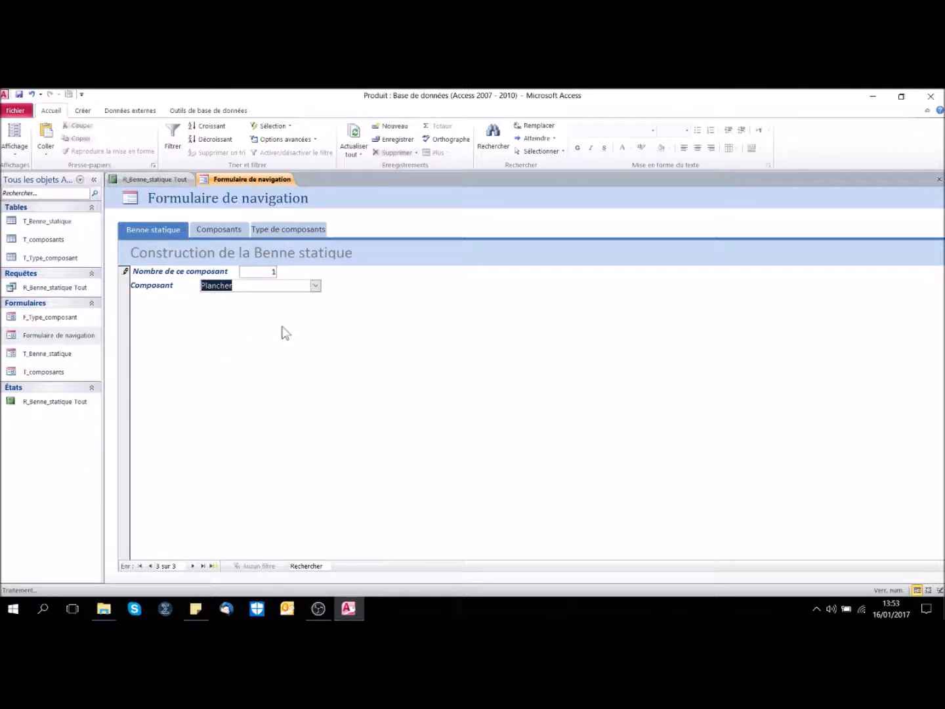
# Add another Benne statique record for the component Poignée Inox Ref 01235A with a quantity of 6.
pyautogui.click(192, 566)
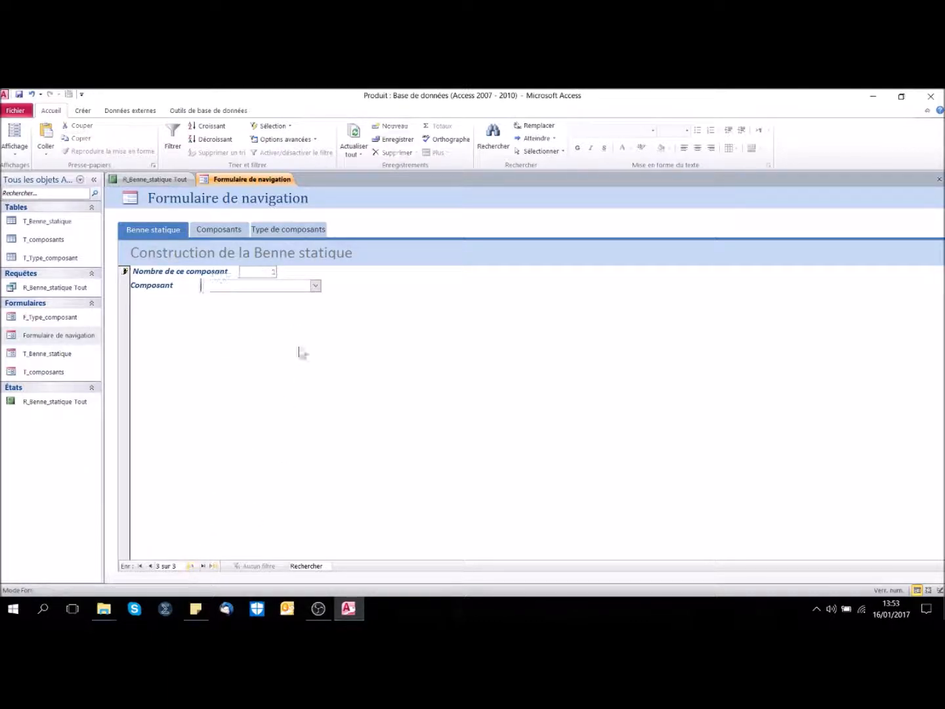
pyautogui.click(316, 286)
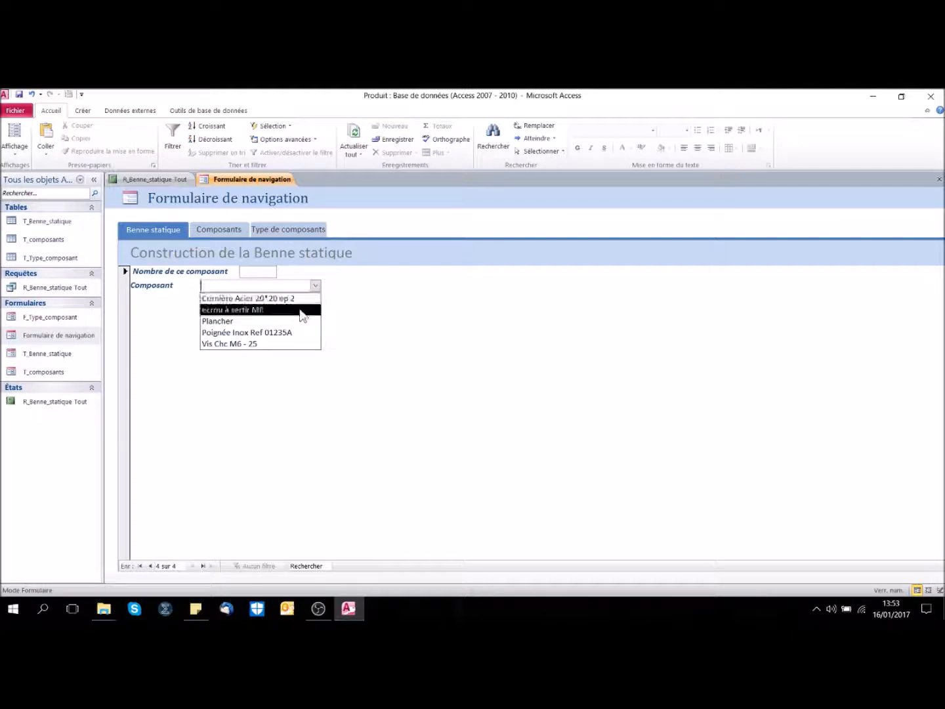
pyautogui.click(293, 338)
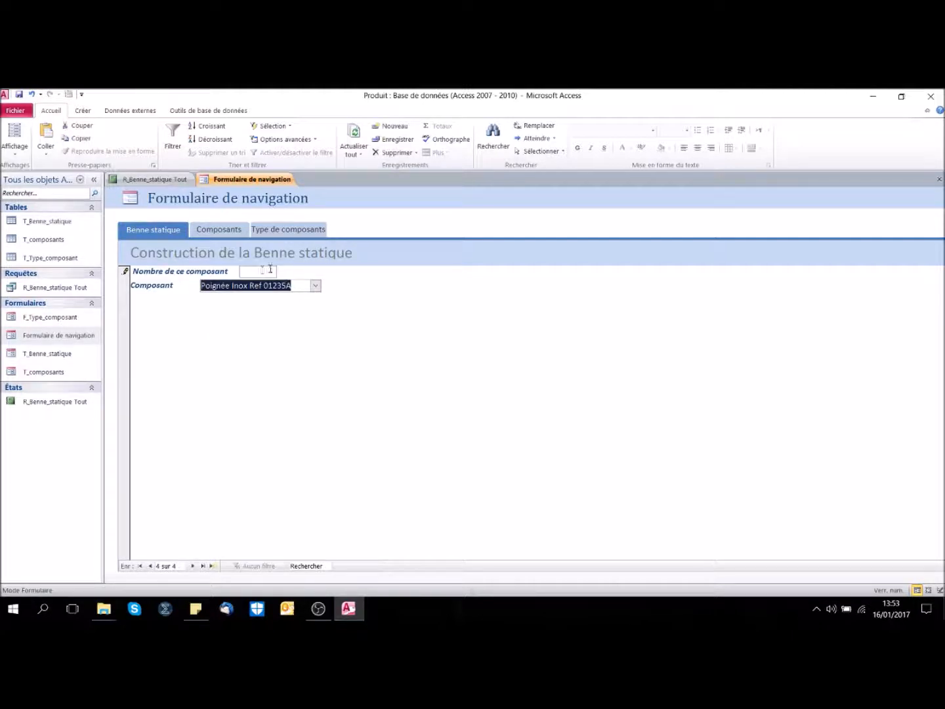
pyautogui.click(266, 271)
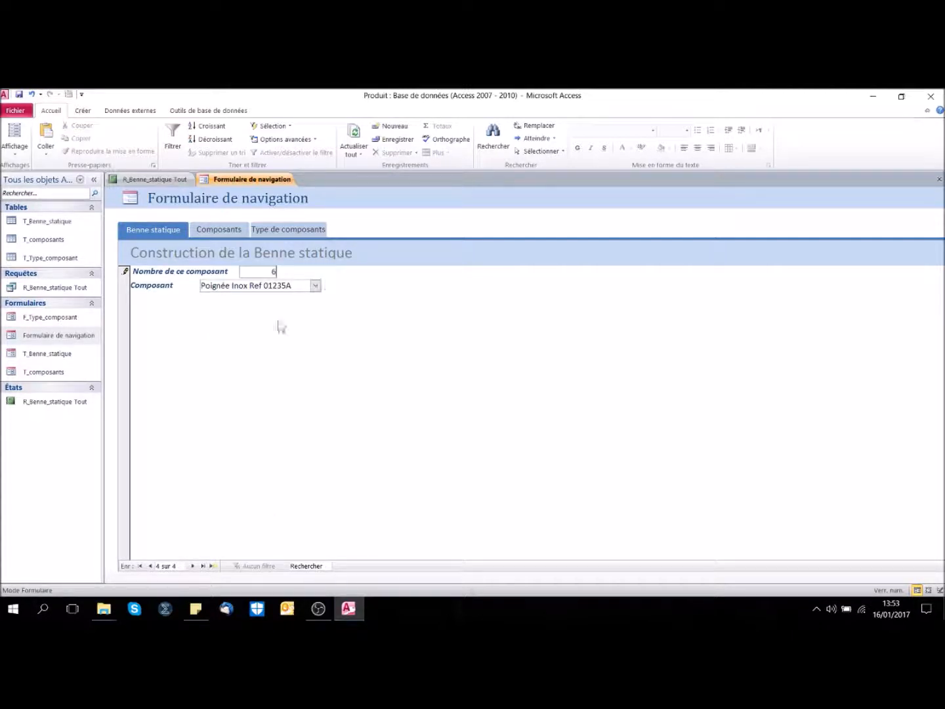
# Add a further Benne statique record for the component ecrou à sertir M6 with a quantity of 30.
pyautogui.click(193, 567)
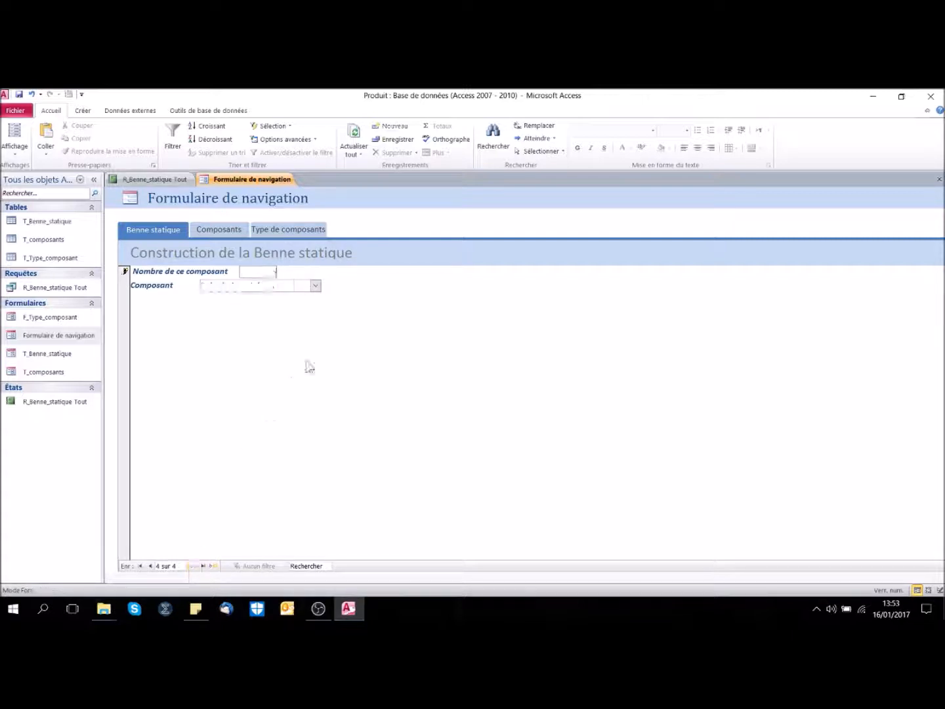
pyautogui.click(315, 286)
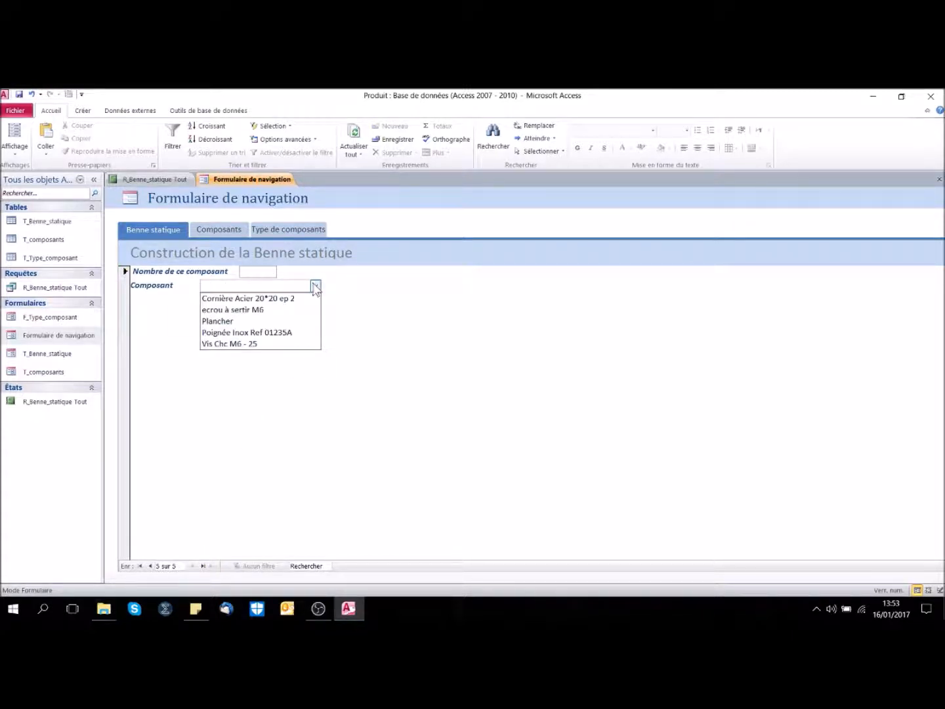
pyautogui.click(288, 310)
pyautogui.click(275, 272)
pyautogui.write('30')
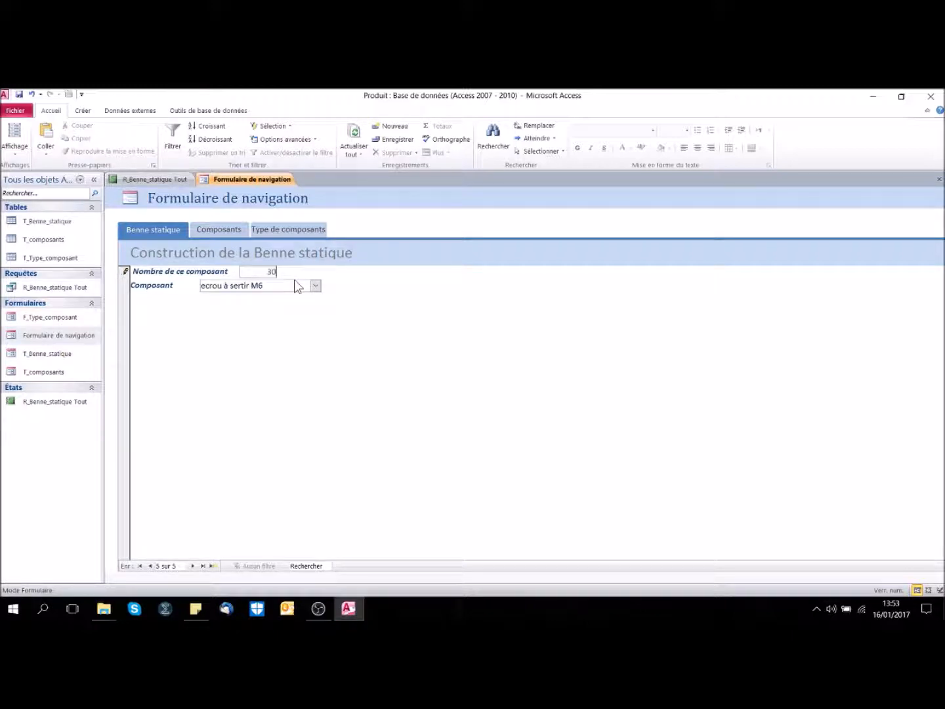